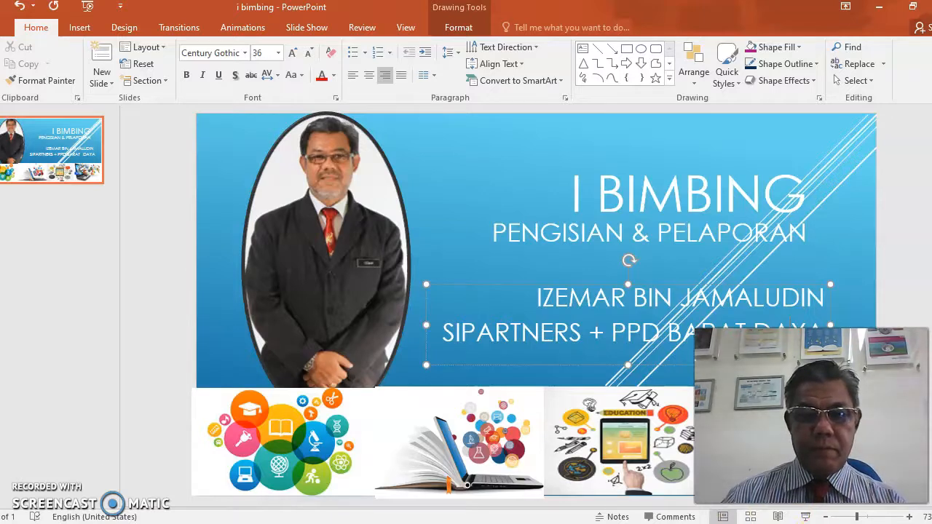
Leave the I BIMBING PowerPoint slide and bring up the i-bimbing home page in Chrome.
{"action": "mouse_move", "coordinate": [593, 523]}
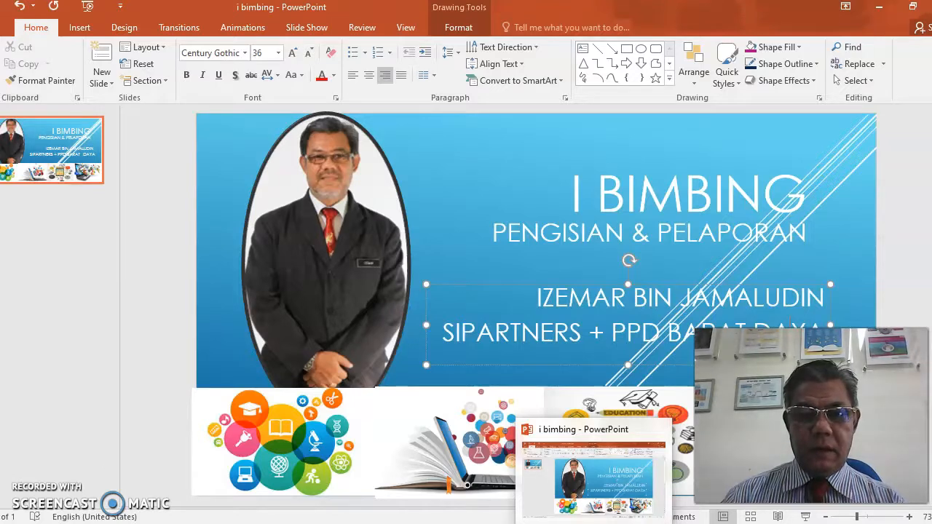
{"action": "left_click", "coordinate": [593, 523]}
{"action": "left_click", "coordinate": [593, 523]}
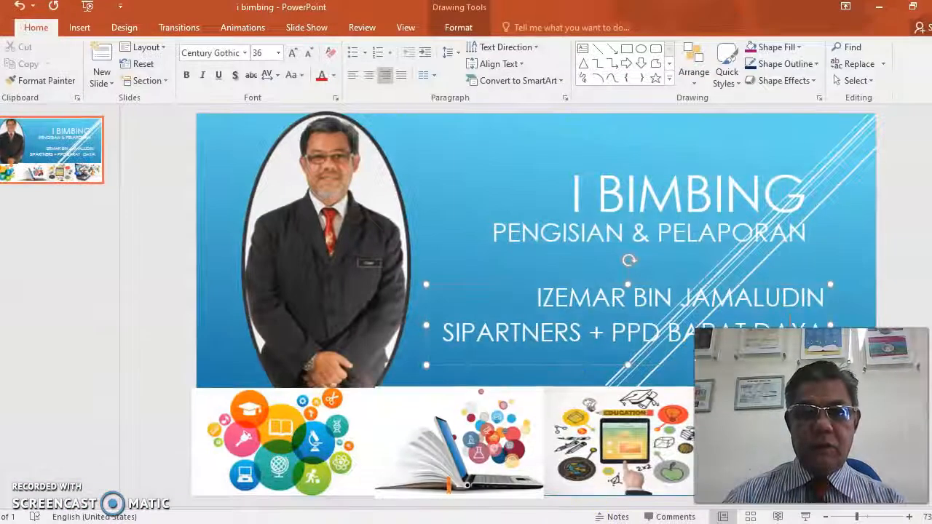
{"action": "mouse_move", "coordinate": [593, 522]}
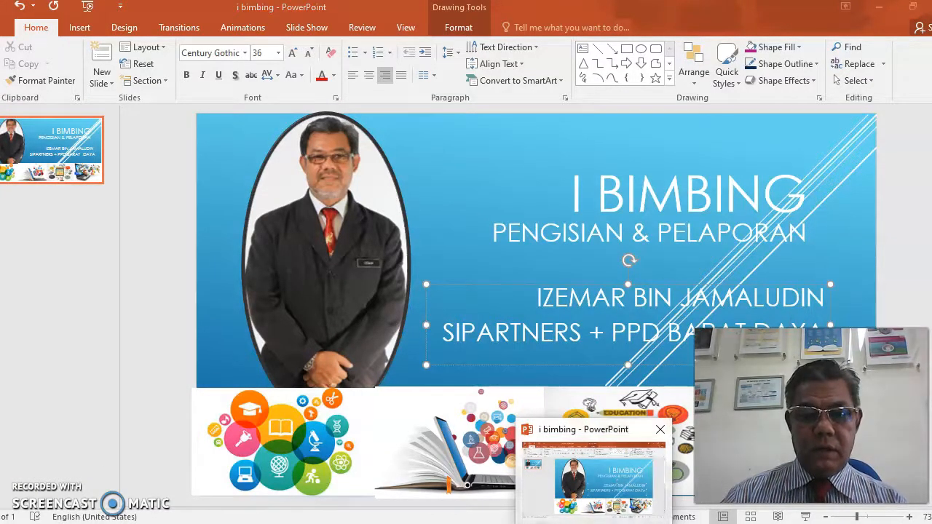
{"action": "left_click", "coordinate": [593, 522]}
{"action": "left_click", "coordinate": [593, 522]}
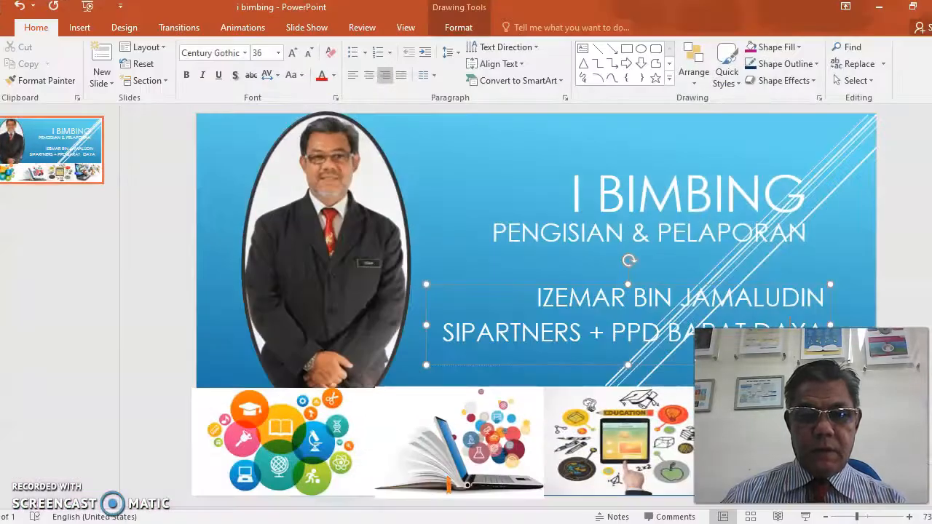
{"action": "left_click", "coordinate": [522, 522]}
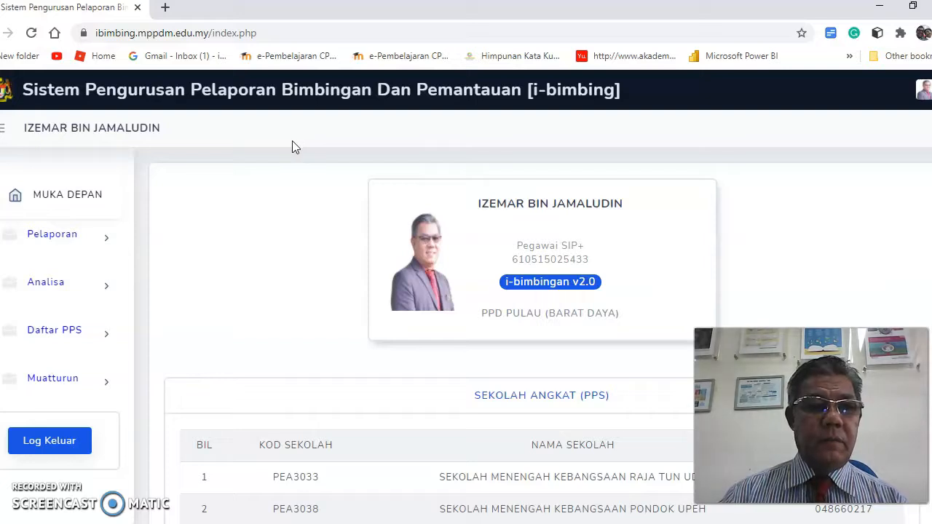
{"action": "left_click", "coordinate": [278, 148]}
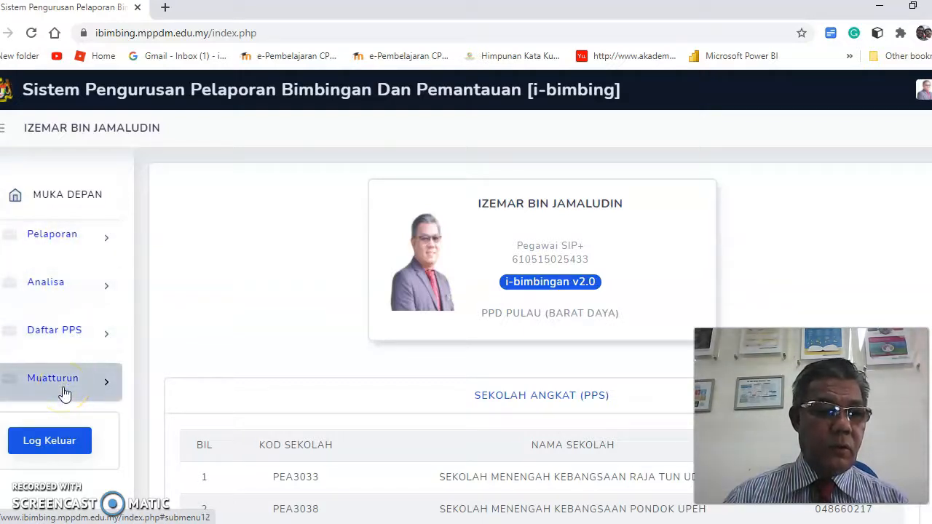
Expand Pelaporan in the sidebar and load the blank Borang Pelaporan form dated 18 Jan 2021.
{"action": "left_click", "coordinate": [62, 234]}
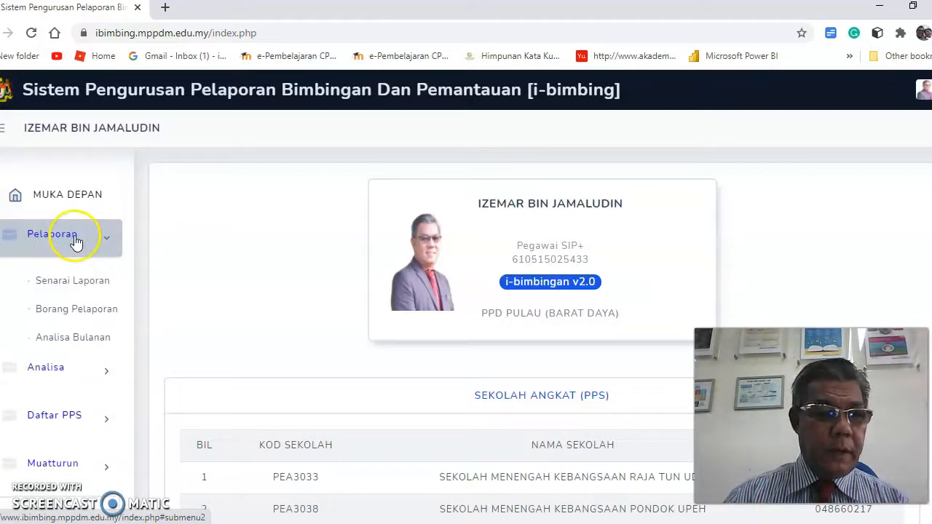
{"action": "left_click", "coordinate": [78, 319]}
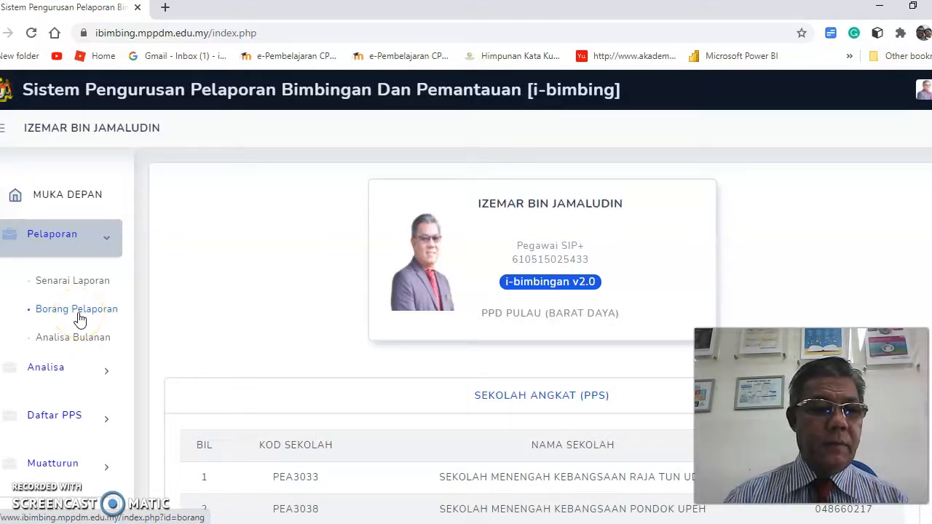
{"action": "left_click", "coordinate": [78, 319]}
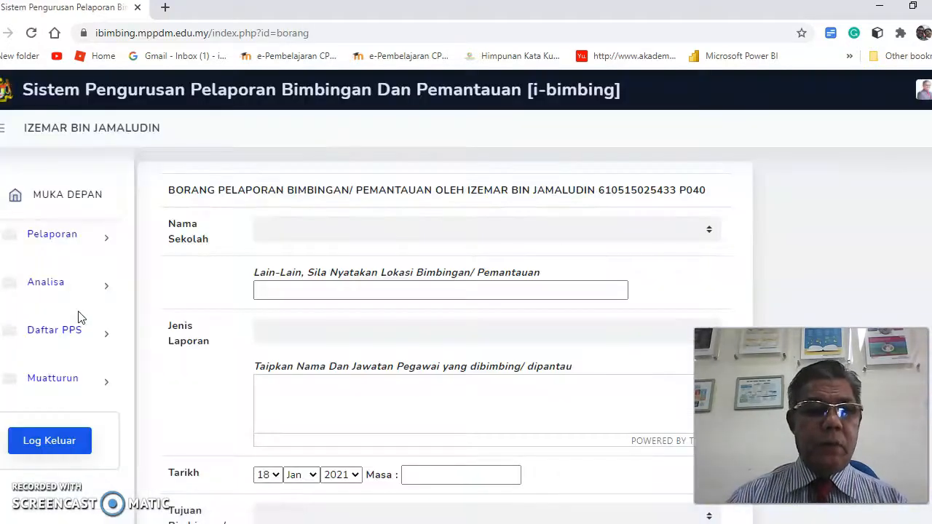
{"action": "left_click", "coordinate": [71, 302]}
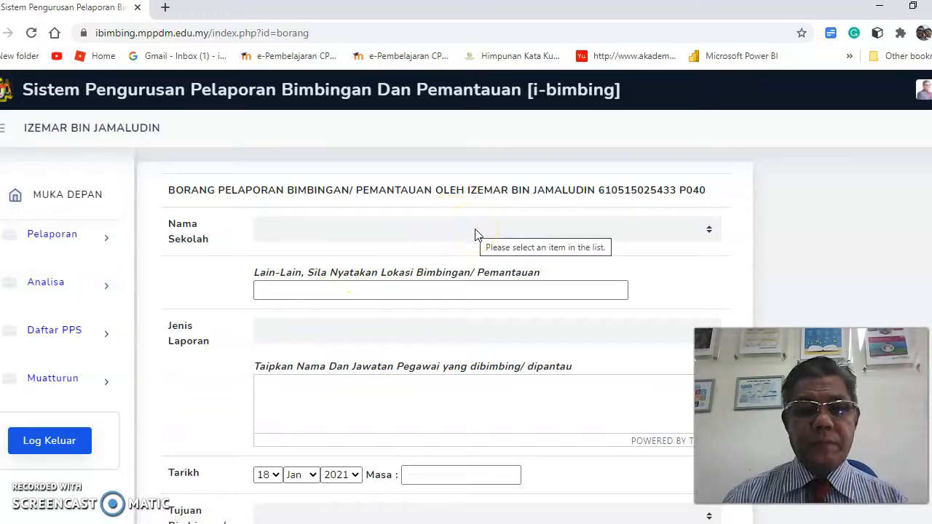
Pick SMA MAAHAD AL MASHOOR AL ISLAMI from the bottom of the Nama Sekolah list.
{"action": "left_click", "coordinate": [654, 233]}
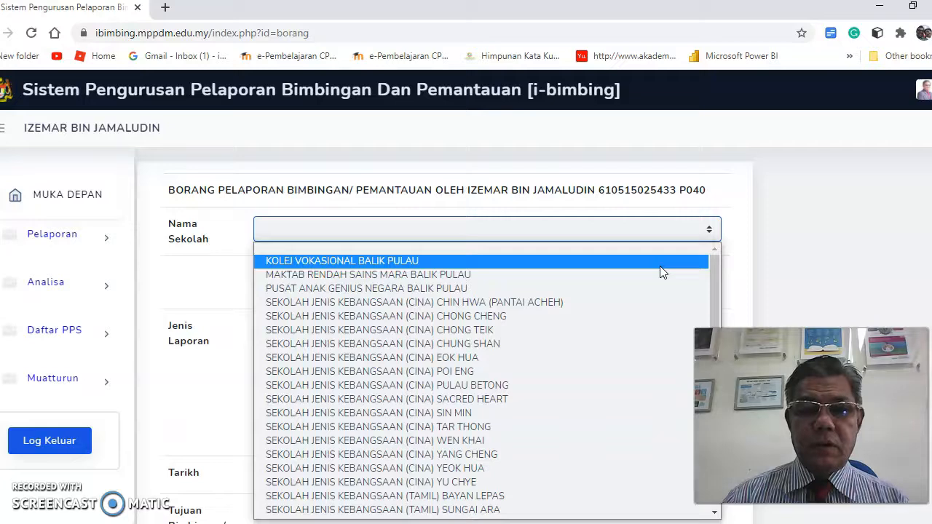
{"action": "scroll", "coordinate": [661, 291], "scroll_direction": "down", "scroll_amount": 4}
{"action": "scroll", "coordinate": [659, 310], "scroll_direction": "down", "scroll_amount": 8}
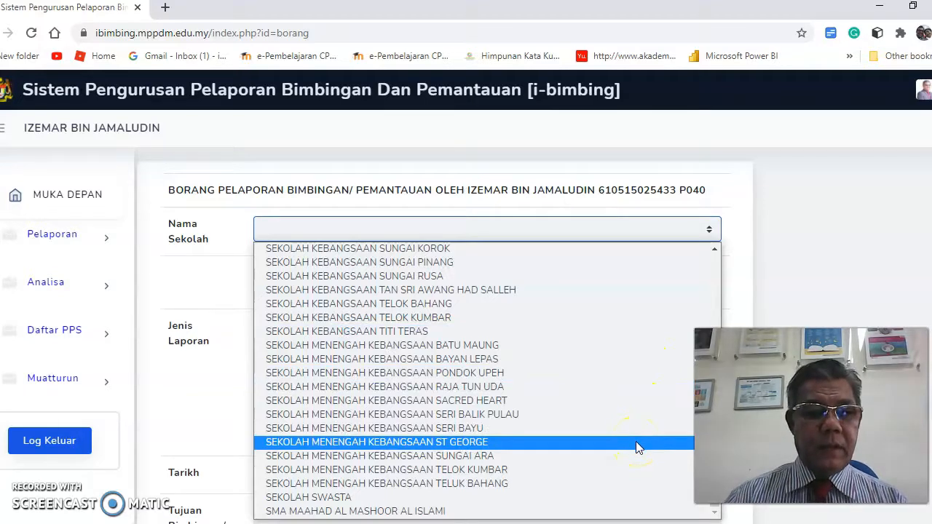
{"action": "left_click", "coordinate": [504, 512]}
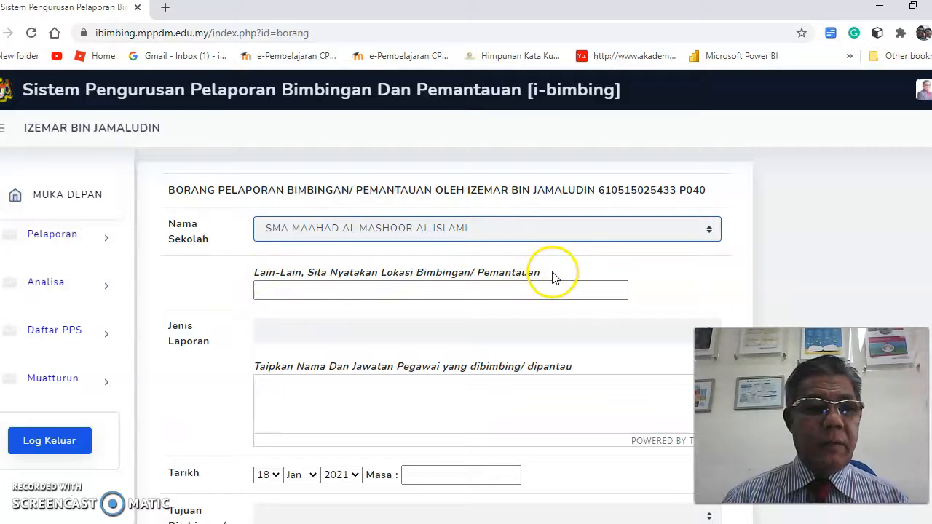
{"action": "left_click", "coordinate": [650, 294]}
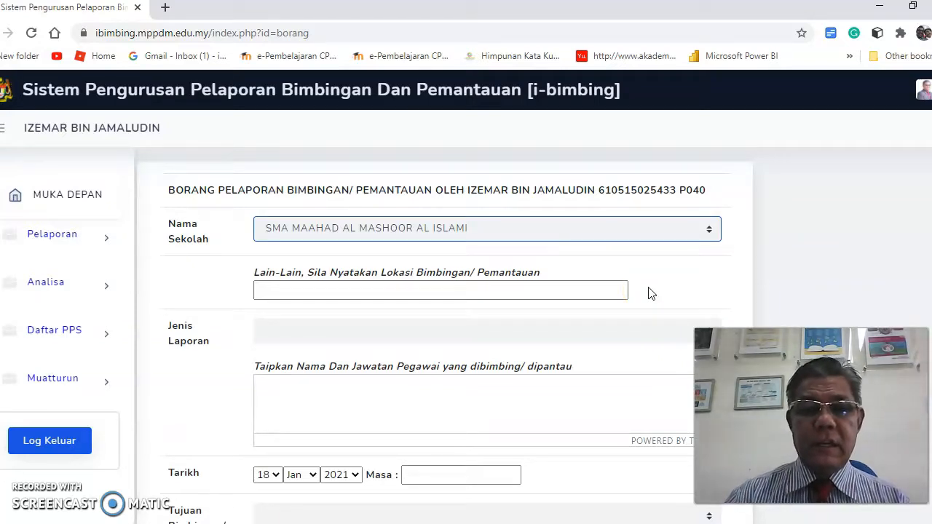
{"action": "left_click", "coordinate": [345, 292]}
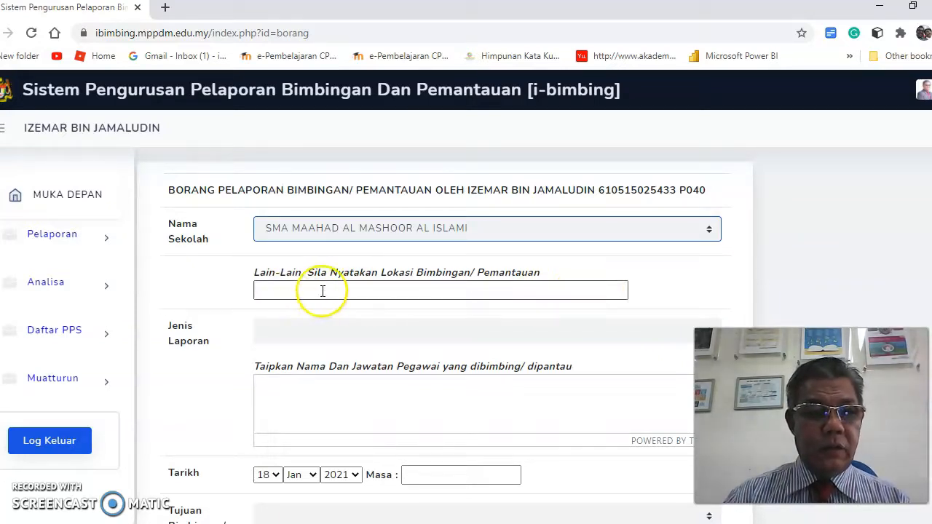
Set Jenis Laporan to INDIVIDU and enter the guided officer's name with position PENGETUA.
{"action": "left_click", "coordinate": [560, 332]}
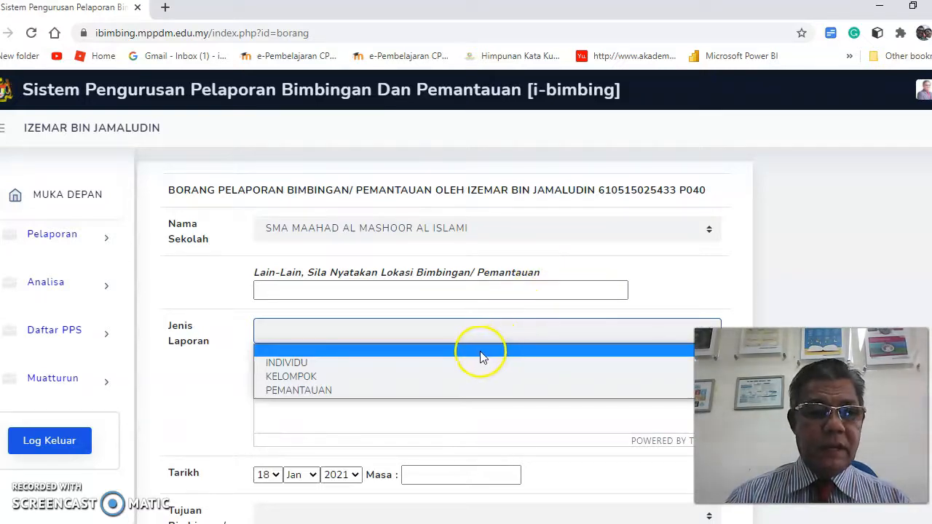
{"action": "left_click", "coordinate": [428, 365]}
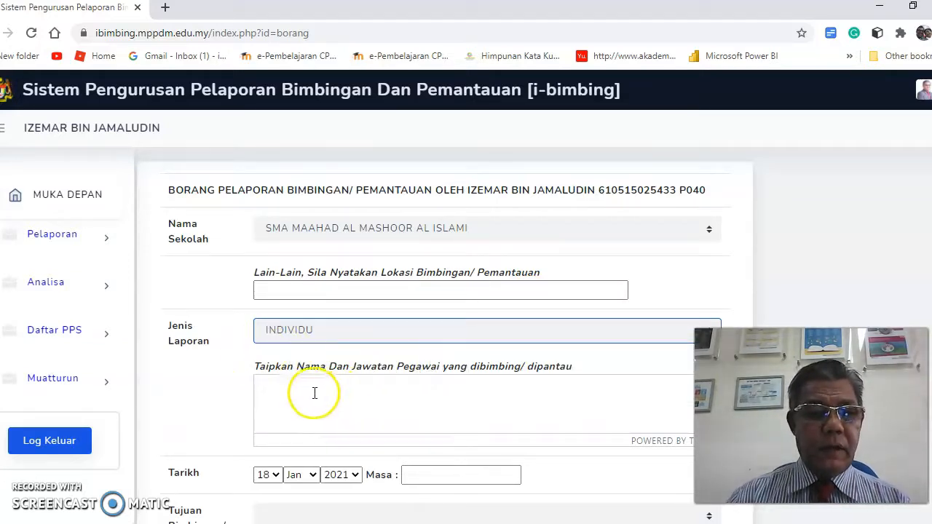
{"action": "left_click", "coordinate": [278, 391]}
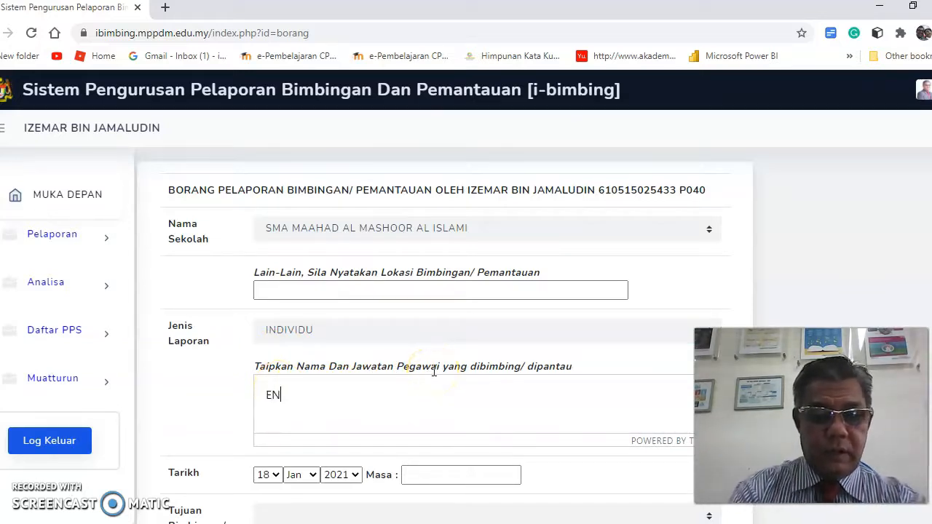
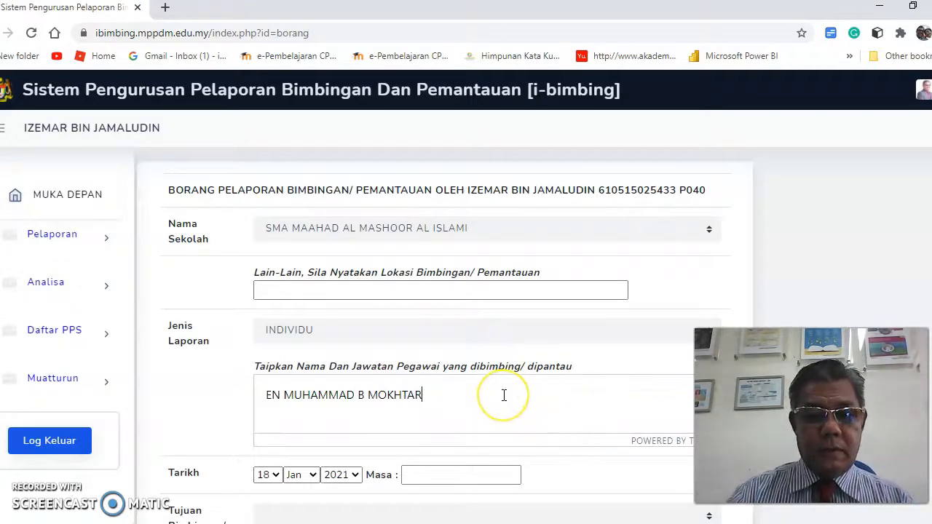
{"action": "type", "text": "PENGETUA"}
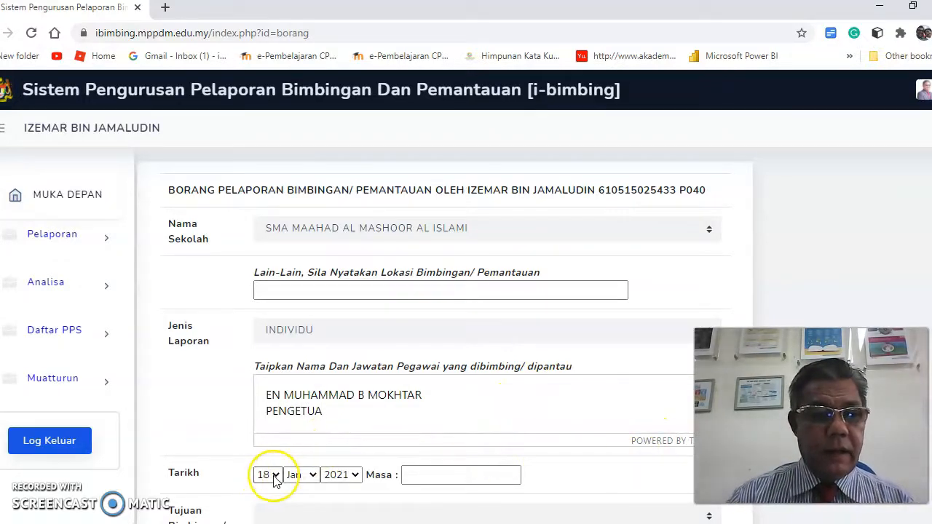
Enter 8.00AM-11.00AM in the Masa field, adding the missing 00 minutes.
{"action": "left_click", "coordinate": [414, 477]}
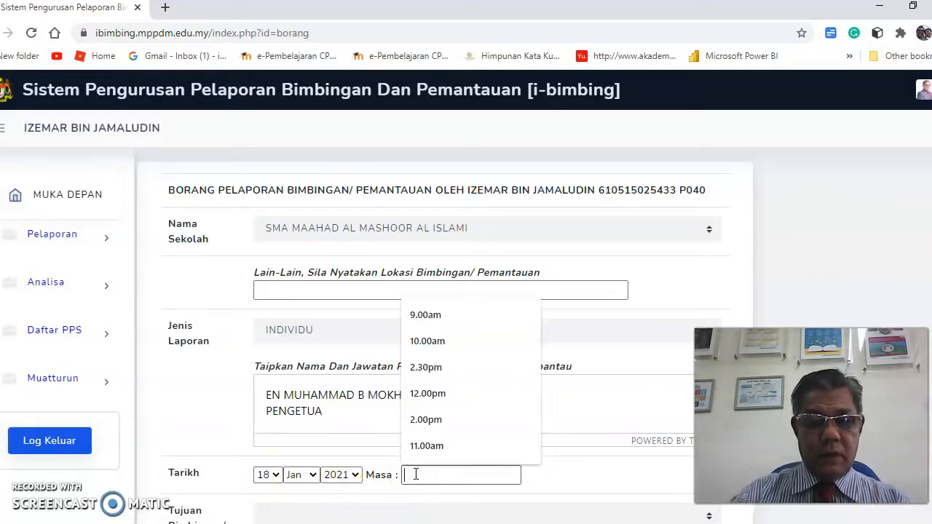
{"action": "type", "text": "8.00"}
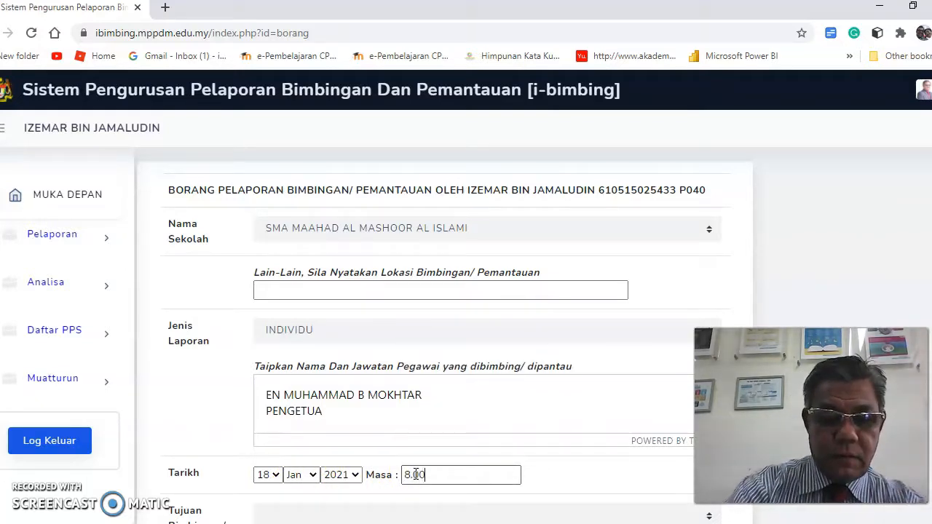
{"action": "type", "text": "AM"}
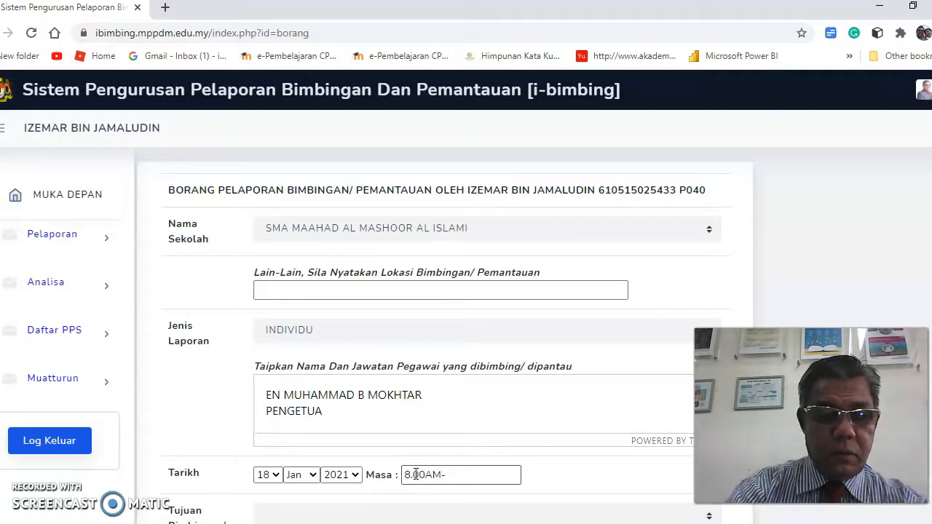
{"action": "type", "text": "-11.AM"}
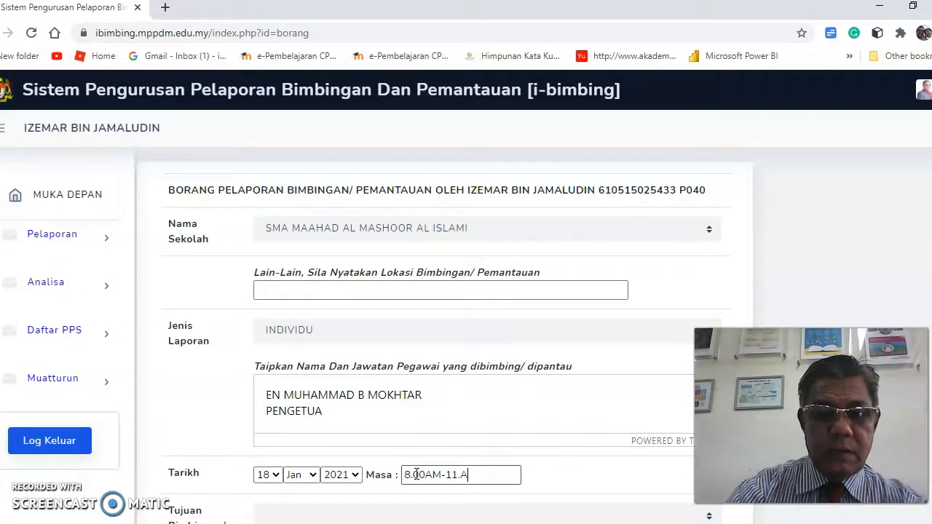
{"action": "left_click", "coordinate": [461, 474]}
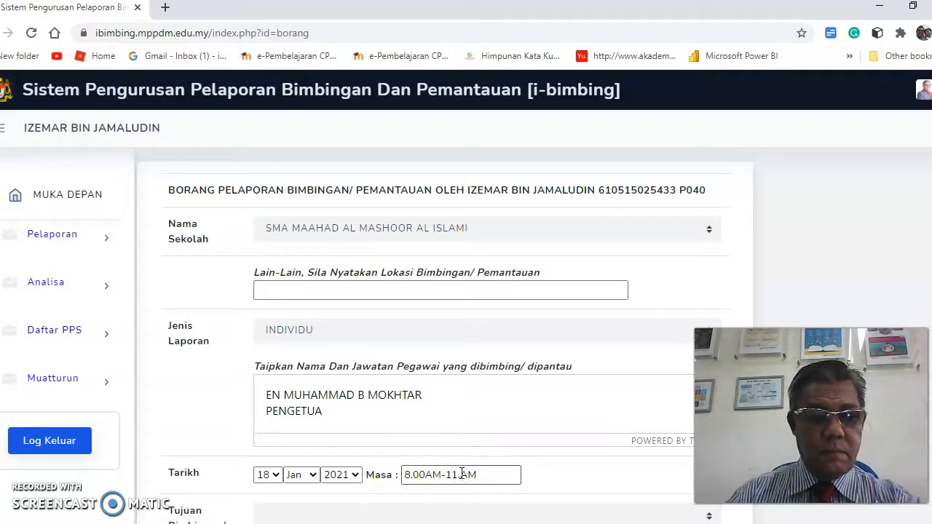
{"action": "type", "text": "00"}
{"action": "left_click", "coordinate": [477, 464]}
{"action": "scroll", "coordinate": [478, 462], "scroll_direction": "down", "scroll_amount": 2}
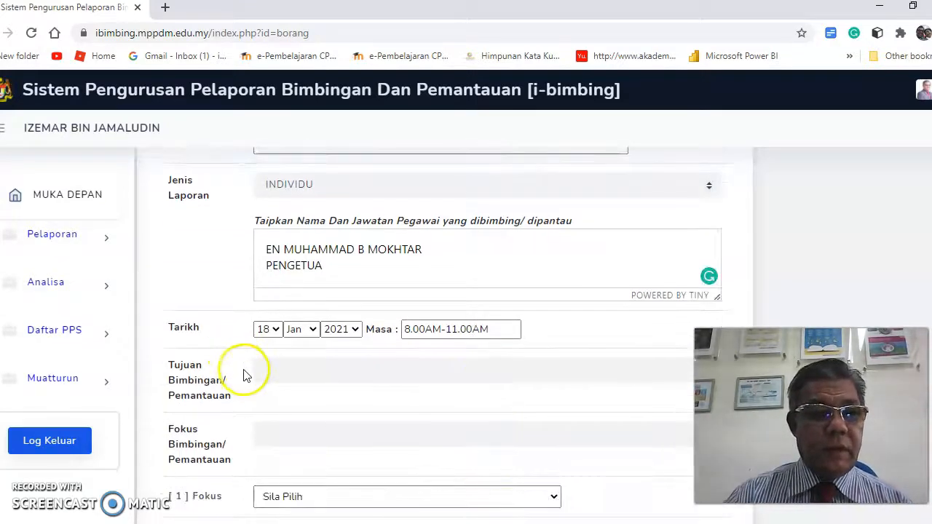
Set the purpose to Kunjung Bantu Dan Bimbingan and the guidance focus to Kualiti Kepimpinan PGB.
{"action": "left_click", "coordinate": [425, 380]}
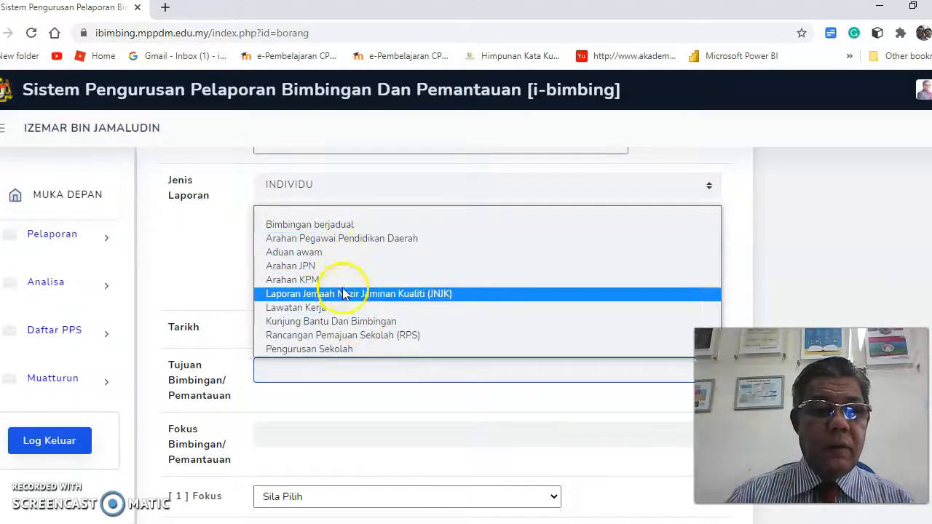
{"action": "left_click", "coordinate": [350, 323]}
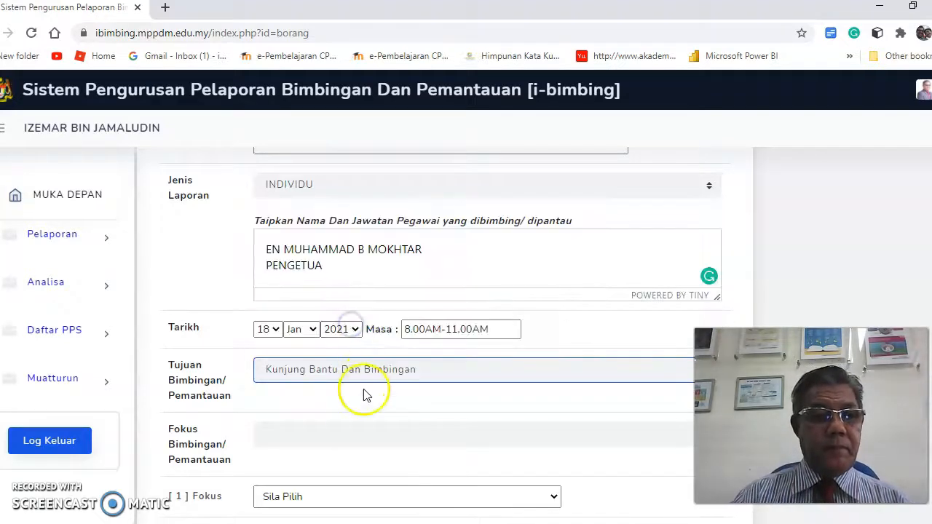
{"action": "scroll", "coordinate": [412, 432], "scroll_direction": "down", "scroll_amount": 1}
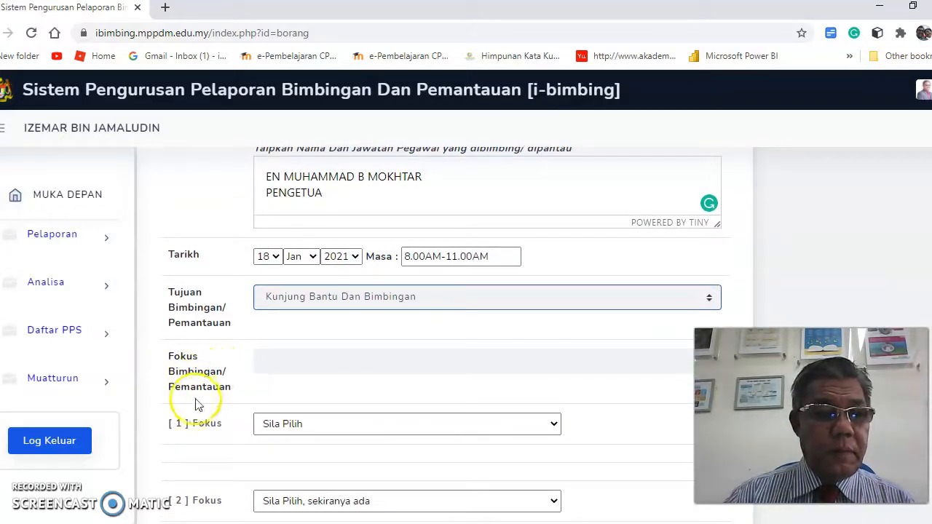
{"action": "left_click", "coordinate": [466, 367]}
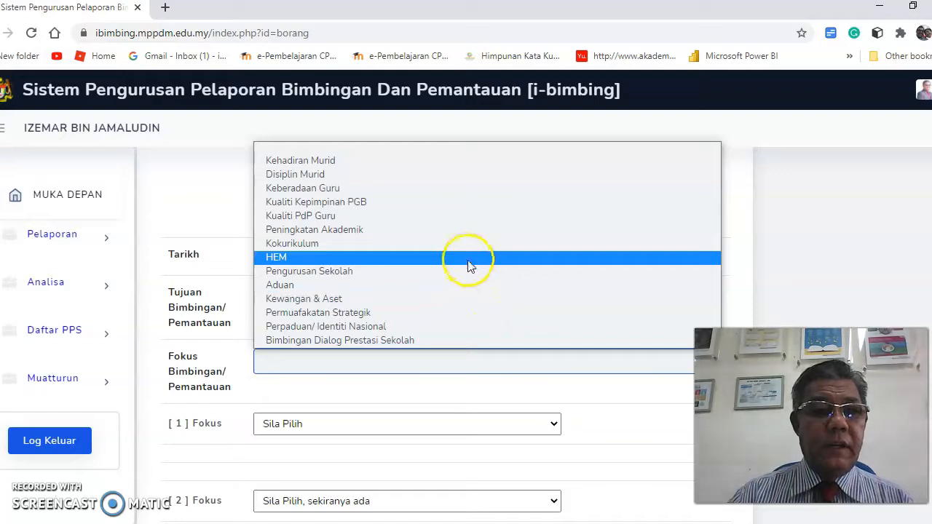
{"action": "left_click", "coordinate": [451, 202]}
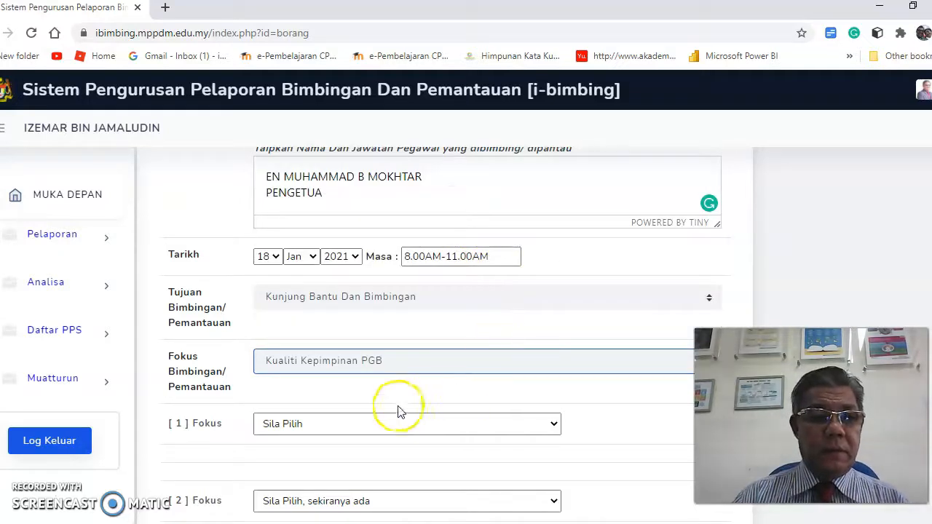
Choose focus 1.1: PGB Sebagai Peneraju with quality standard 1.1.1 on the school's planned direction.
{"action": "left_click", "coordinate": [517, 425]}
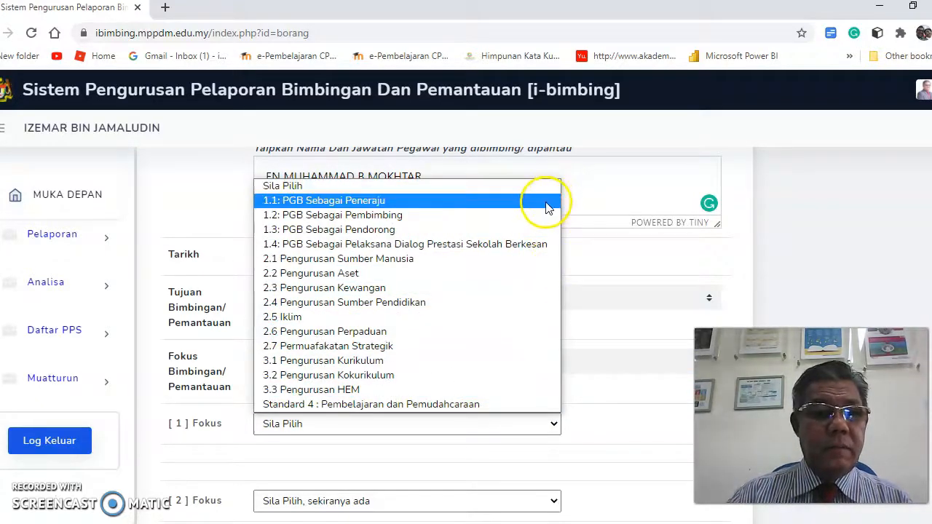
{"action": "left_click", "coordinate": [458, 200]}
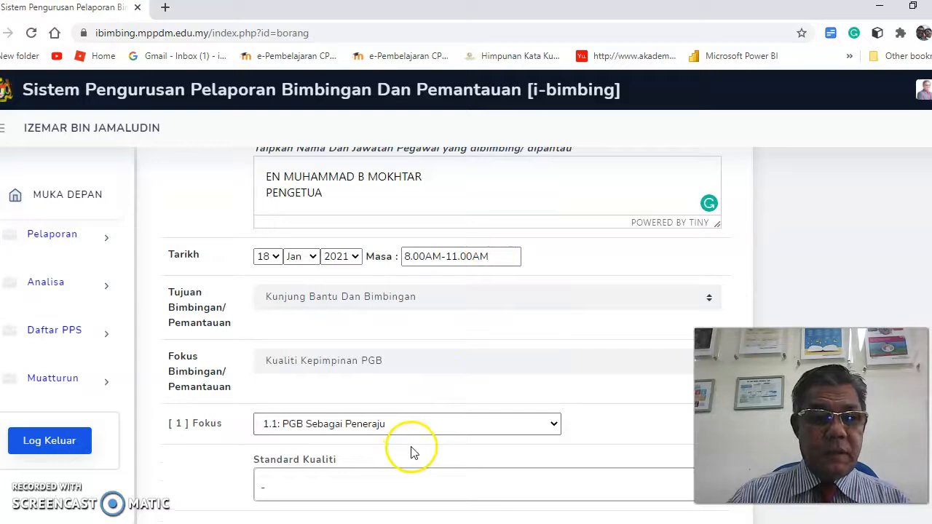
{"action": "left_click", "coordinate": [475, 492]}
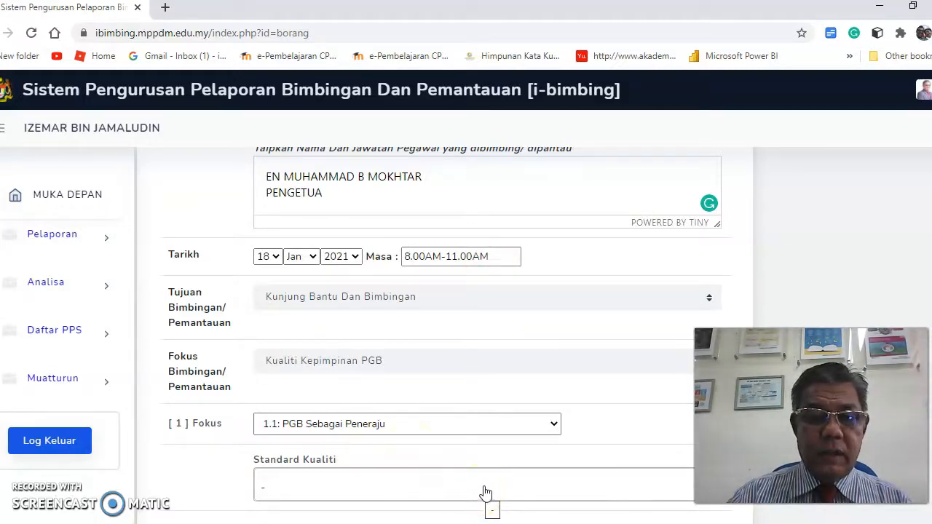
{"action": "left_click", "coordinate": [485, 491]}
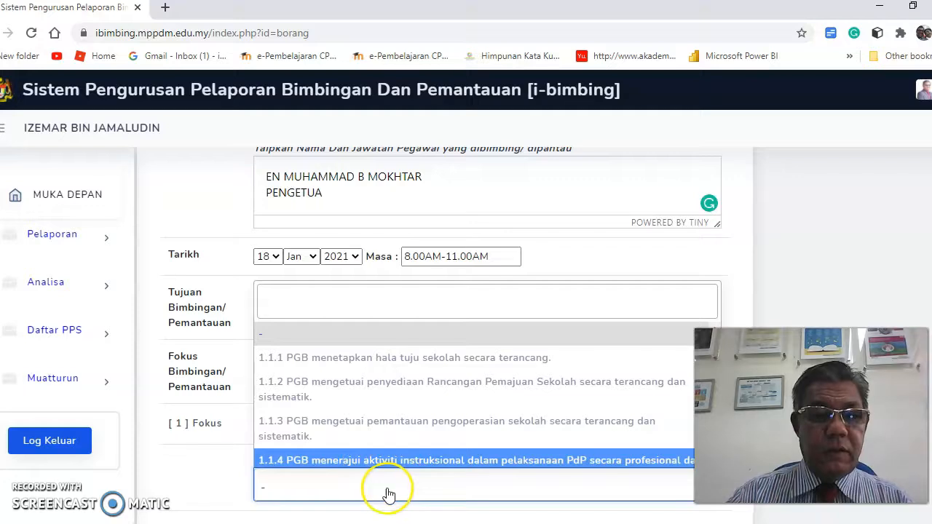
{"action": "left_click", "coordinate": [373, 358]}
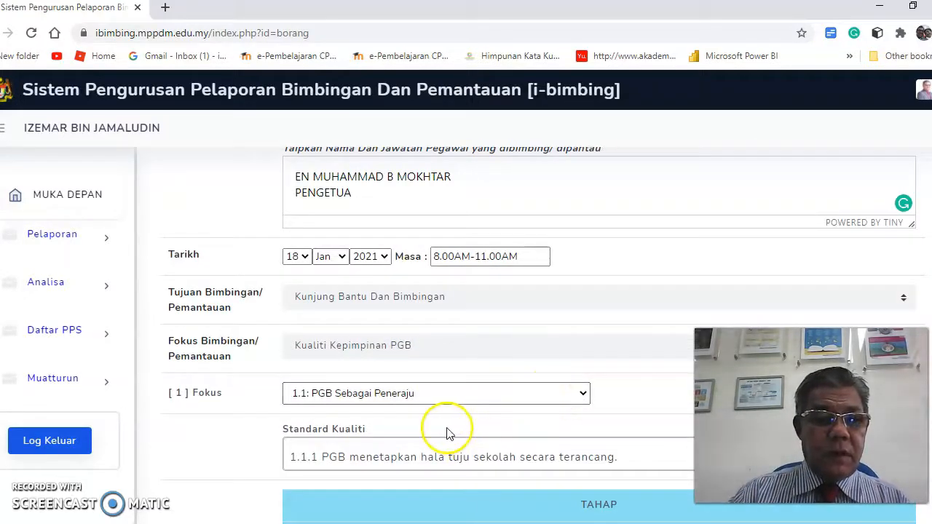
Select level 1 in the TAHAP table for standard 1.1.1 and review its guidance descriptors.
{"action": "scroll", "coordinate": [444, 430], "scroll_direction": "down", "scroll_amount": 2}
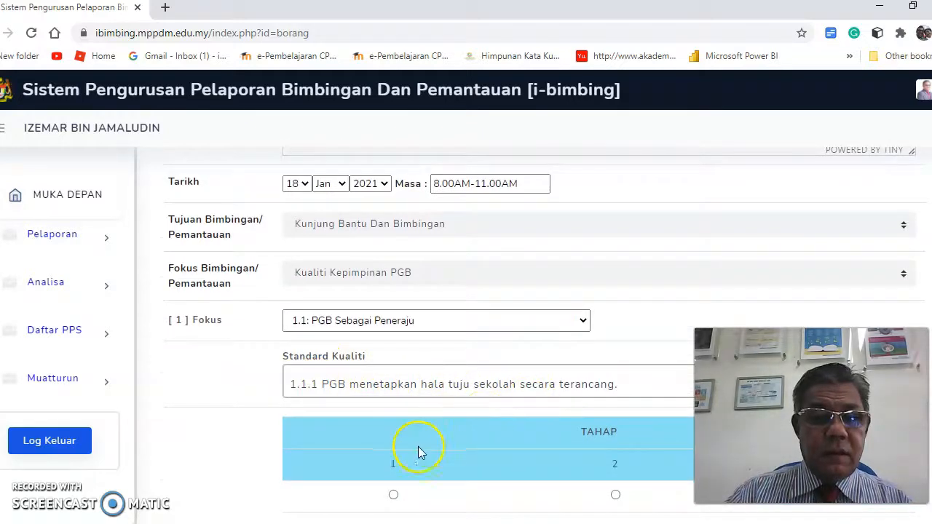
{"action": "scroll", "coordinate": [408, 448], "scroll_direction": "down", "scroll_amount": 1}
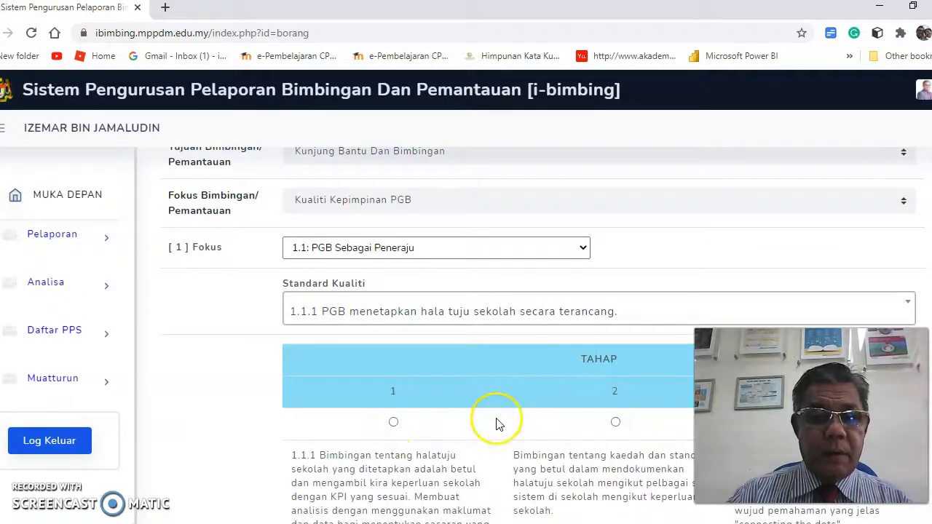
{"action": "scroll", "coordinate": [497, 423], "scroll_direction": "down", "scroll_amount": 2}
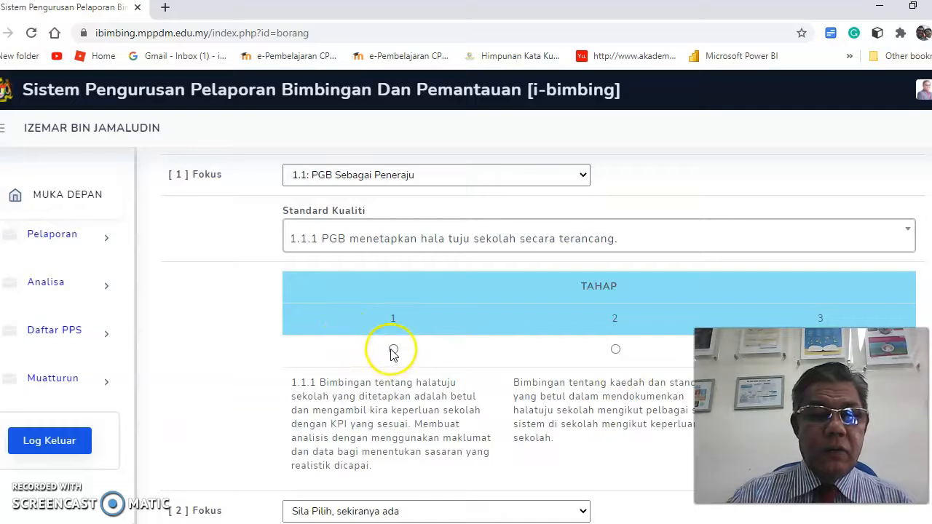
{"action": "left_click", "coordinate": [393, 351]}
{"action": "scroll", "coordinate": [491, 346], "scroll_direction": "down", "scroll_amount": 2}
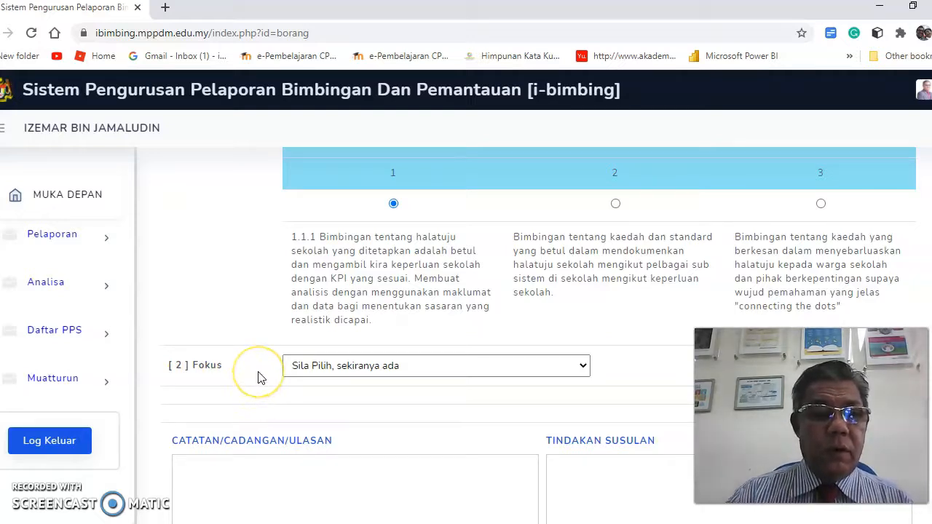
{"action": "scroll", "coordinate": [259, 377], "scroll_direction": "up", "scroll_amount": 2}
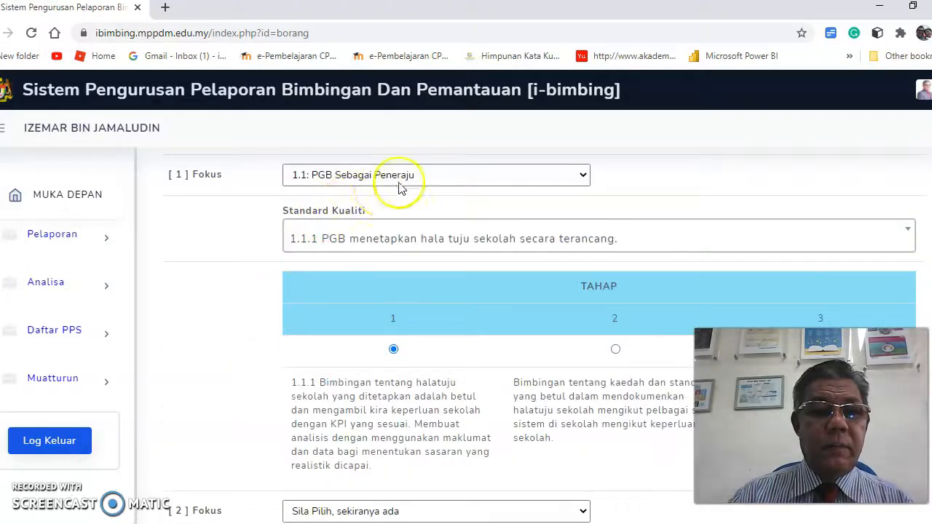
{"action": "scroll", "coordinate": [243, 406], "scroll_direction": "down", "scroll_amount": 1}
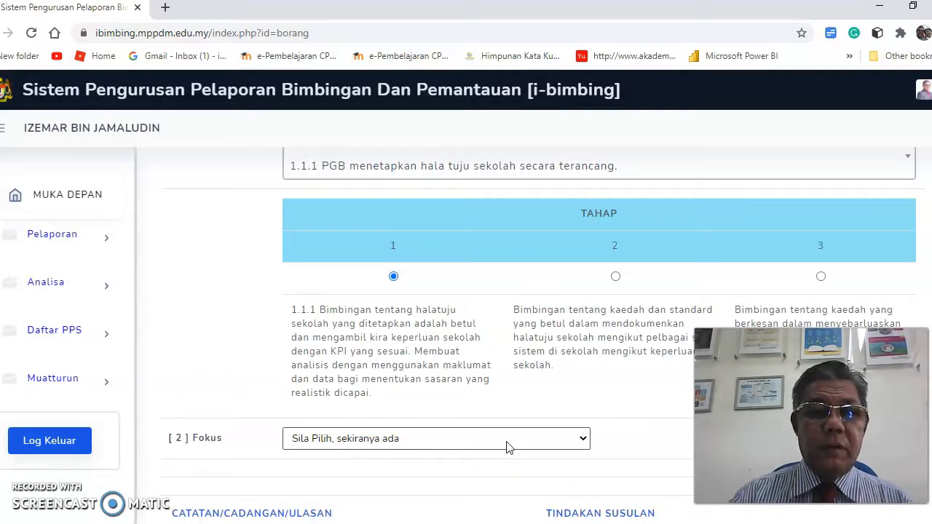
{"action": "scroll", "coordinate": [453, 194], "scroll_direction": "up", "scroll_amount": 2}
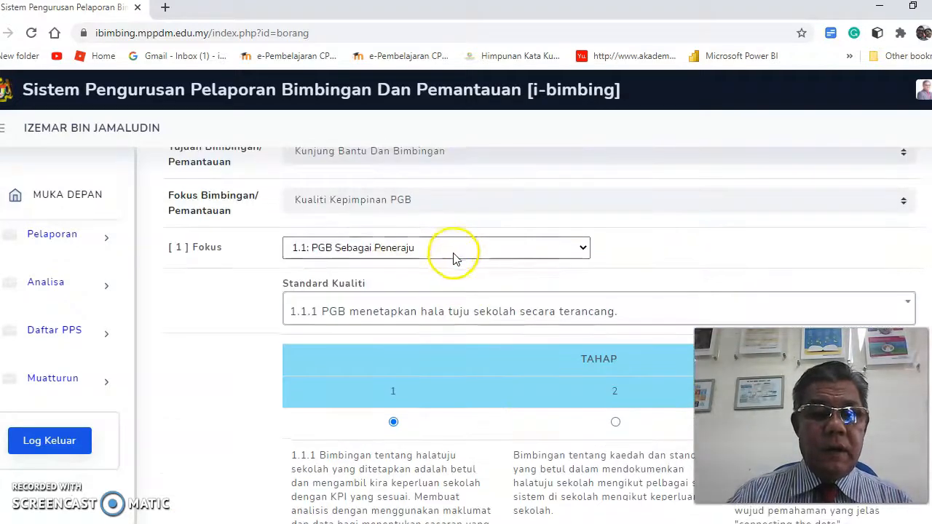
{"action": "scroll", "coordinate": [532, 321], "scroll_direction": "down", "scroll_amount": 2}
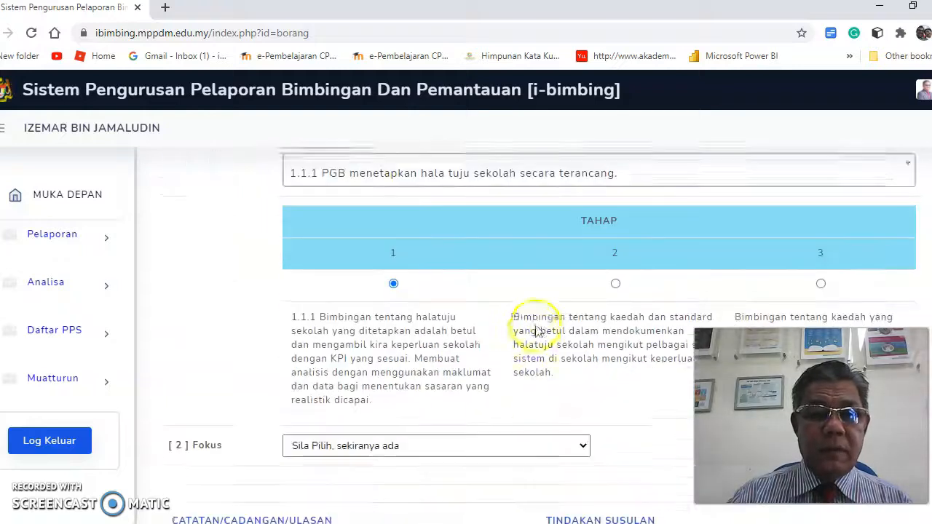
{"action": "scroll", "coordinate": [452, 451], "scroll_direction": "down", "scroll_amount": 2}
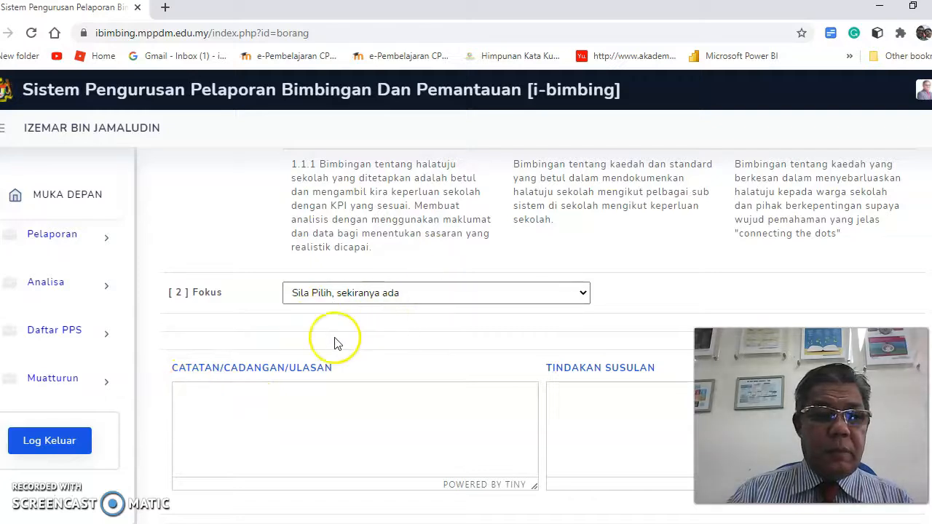
{"action": "left_click", "coordinate": [187, 394]}
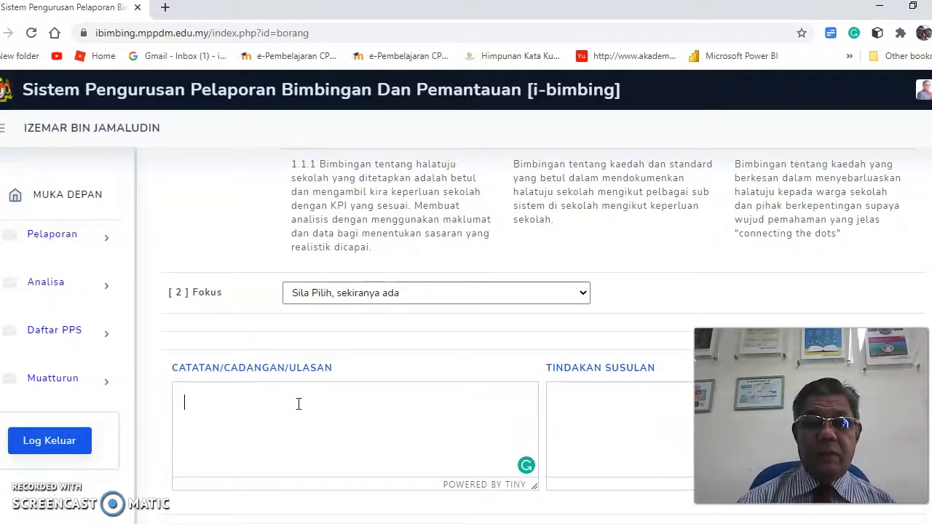
Write 'PERBINCANGAN MELENGKAPKAN BUKU PENGURUSAN DAN TAKWIM SEKOLAH' in the CATATAN/CADANGAN/ULASAN notes.
{"action": "left_click", "coordinate": [301, 404]}
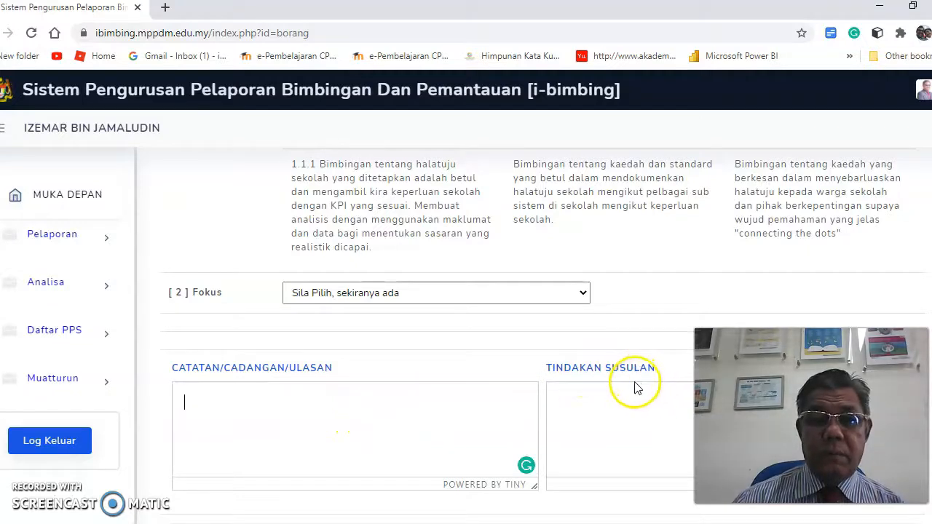
{"action": "left_click", "coordinate": [575, 396]}
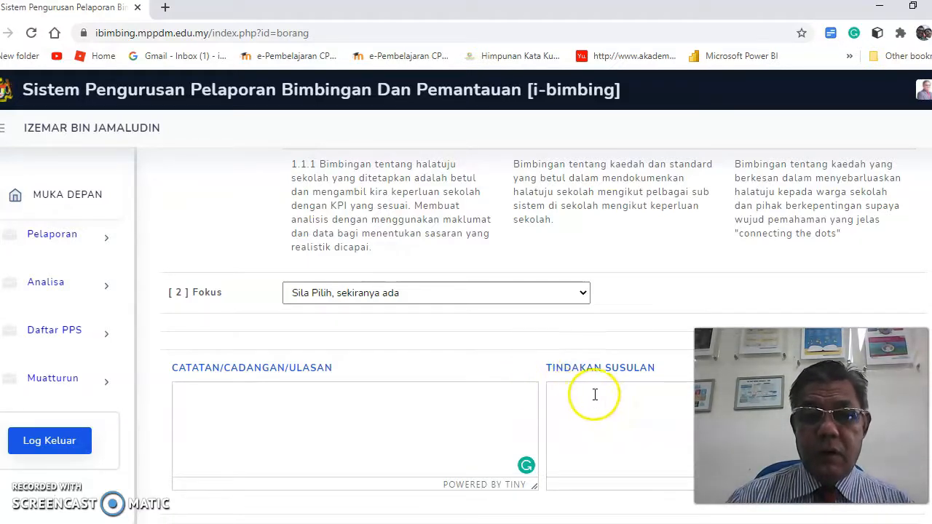
{"action": "left_click", "coordinate": [208, 401]}
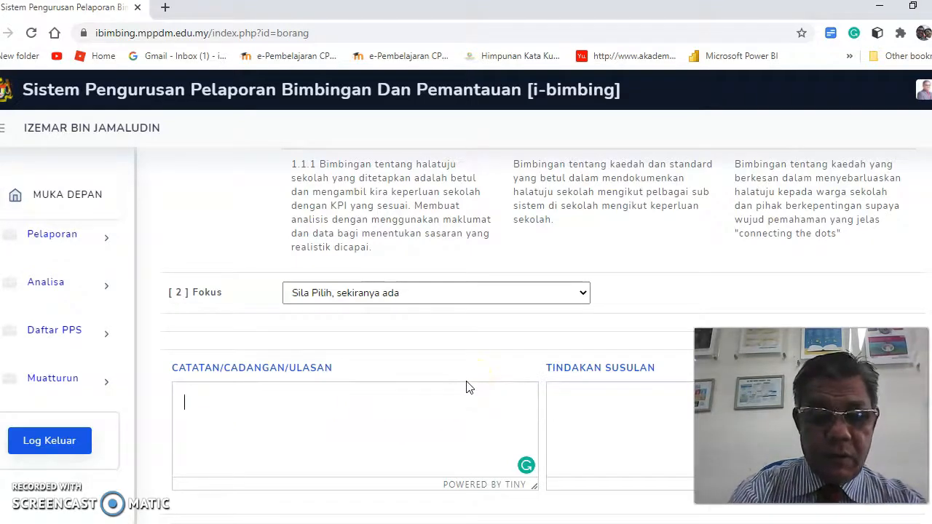
{"action": "type", "text": "PERBINCANGAN"}
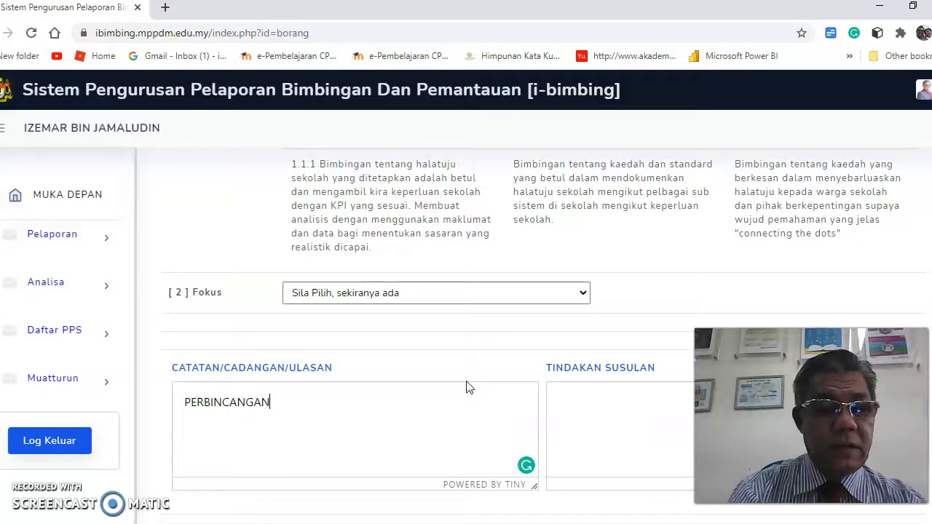
{"action": "type", "text": " MELEN"}
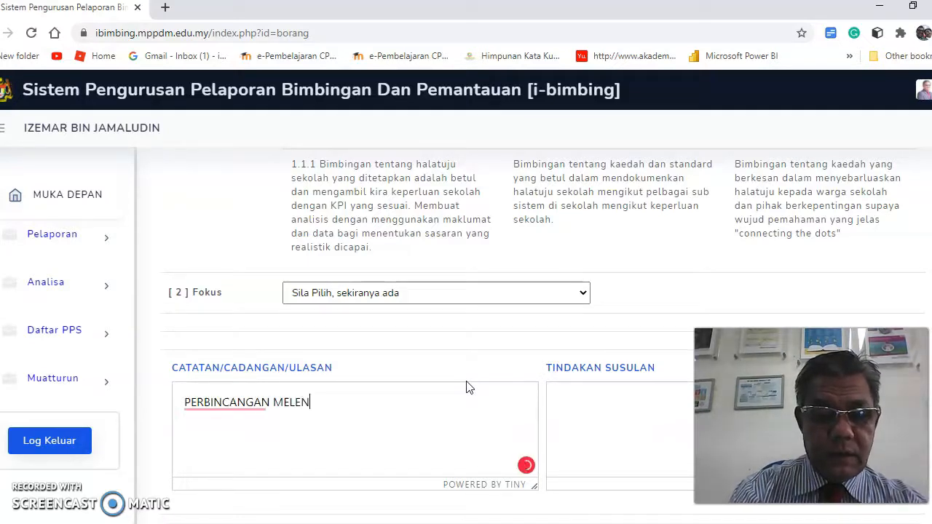
{"action": "type", "text": "GKAPKAN "}
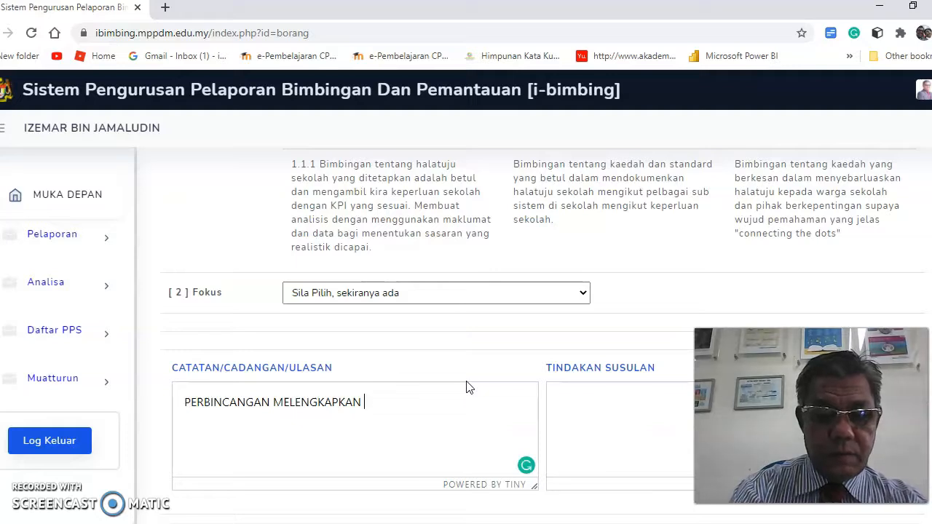
{"action": "type", "text": "BUKU"}
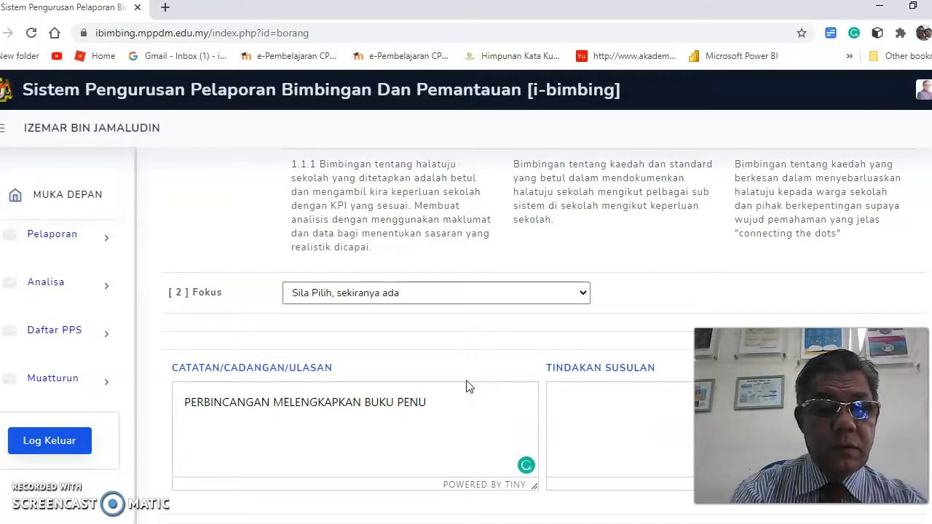
{"action": "type", "text": " PENGURUS"}
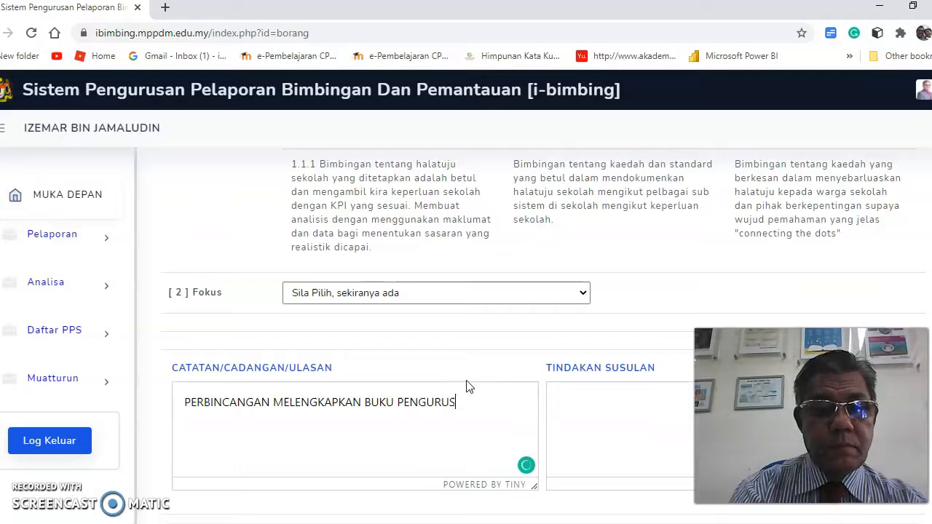
{"action": "type", "text": "AN DAN TAKWIM SEKOLAH"}
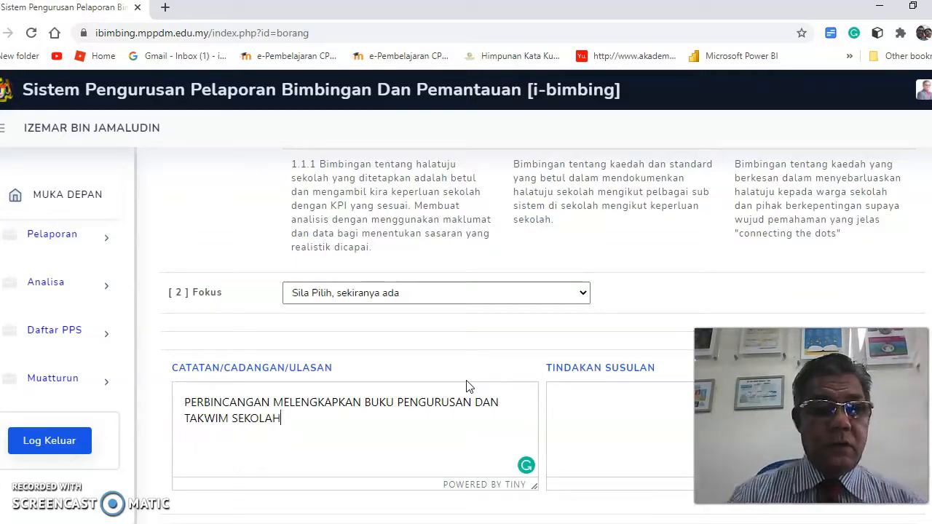
{"action": "left_click", "coordinate": [559, 404]}
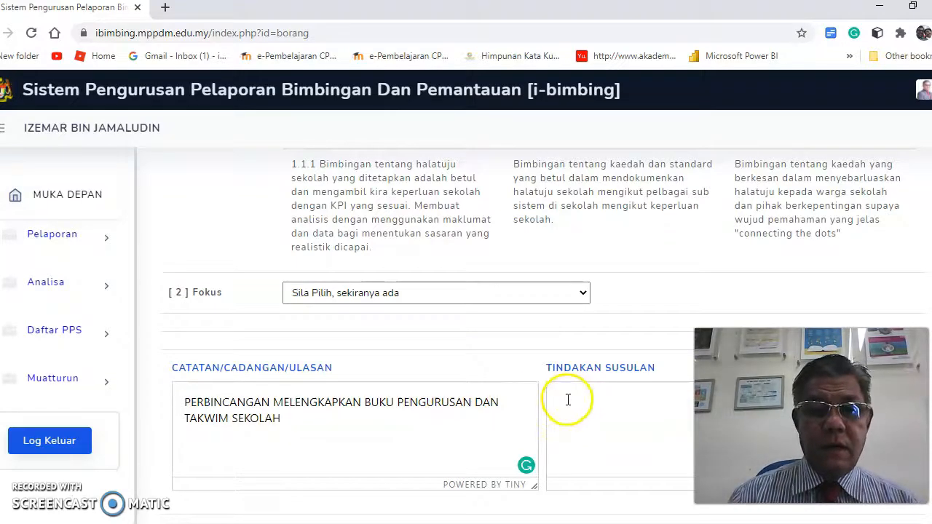
Enter 'MENYIAPKAN BUKU PENGURUSAN DAN TAKWIM SEKOLAH' as the TINDAKAN SUSULAN follow-up action.
{"action": "left_click", "coordinate": [567, 400]}
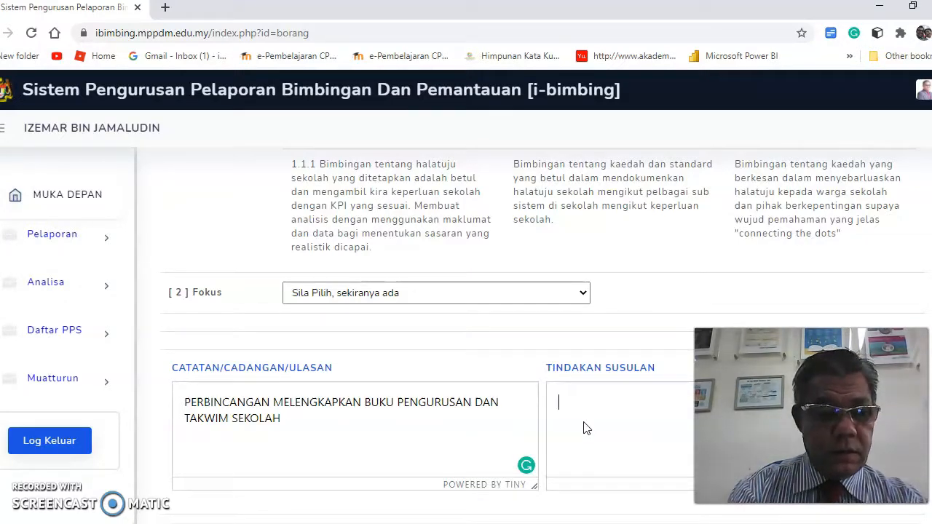
{"action": "type", "text": "MENYIAPKA"}
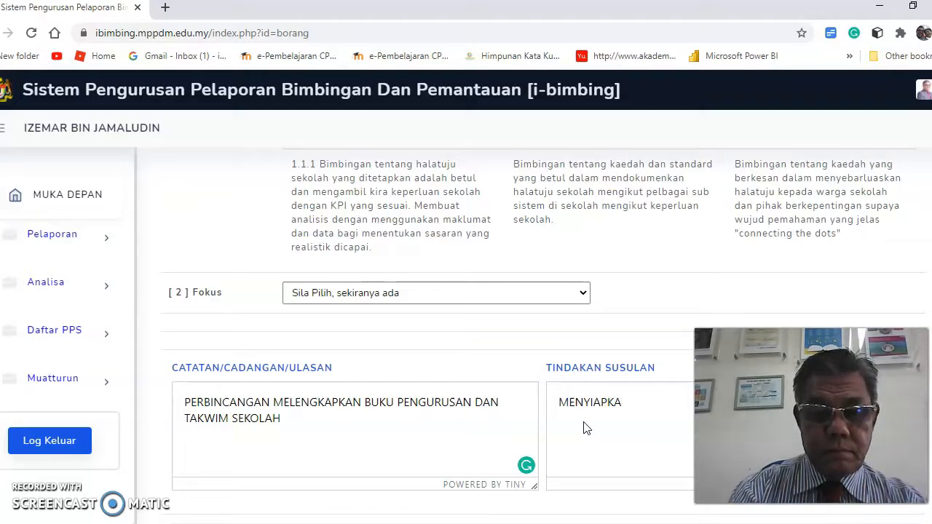
{"action": "type", "text": "N BUKU PENG"}
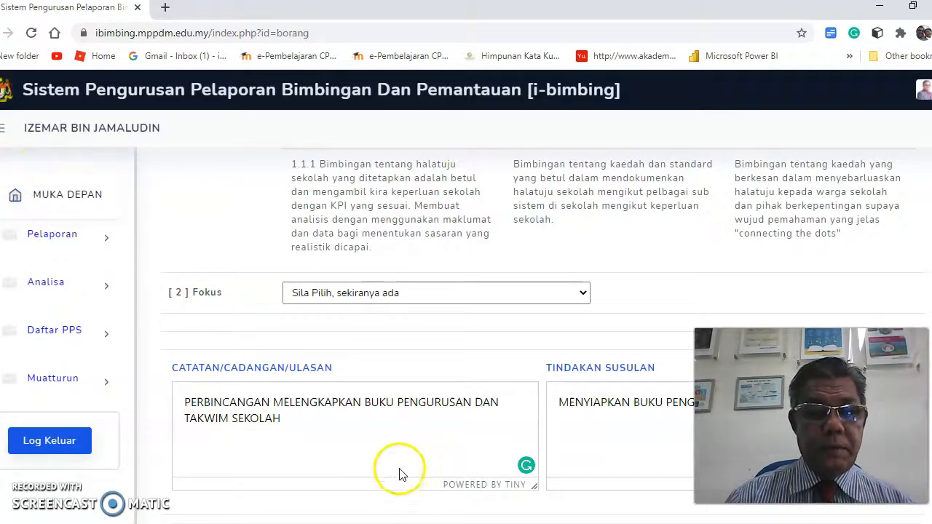
{"action": "scroll", "coordinate": [399, 474], "scroll_direction": "down", "scroll_amount": 2}
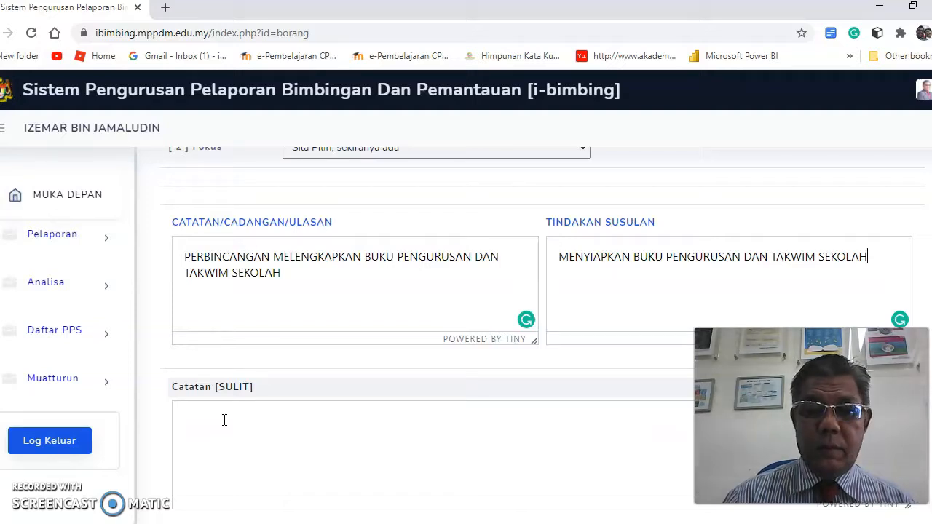
{"action": "left_click", "coordinate": [208, 417]}
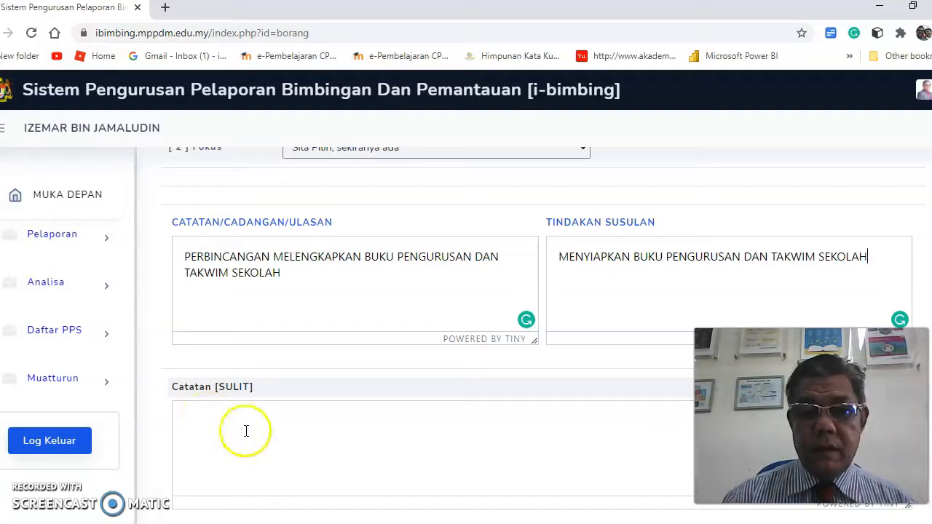
{"action": "scroll", "coordinate": [411, 447], "scroll_direction": "down", "scroll_amount": 1}
{"action": "scroll", "coordinate": [417, 448], "scroll_direction": "down", "scroll_amount": 1}
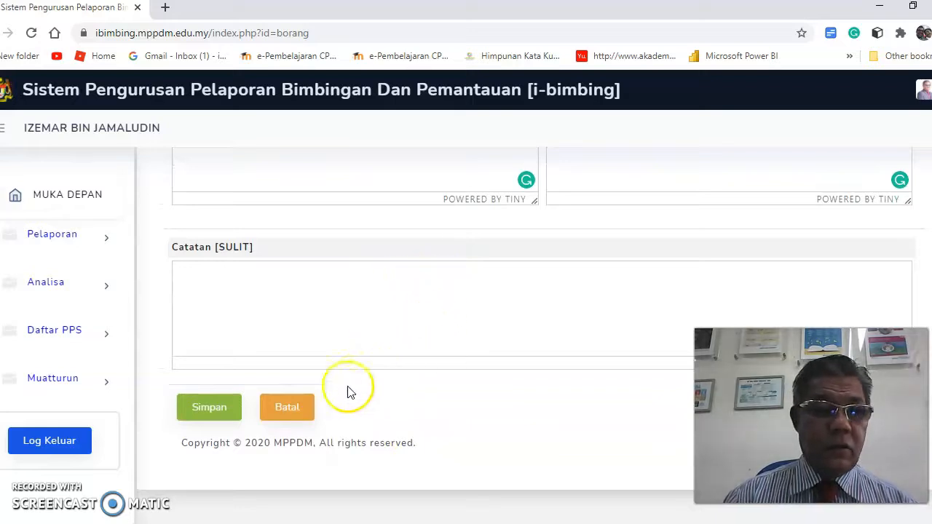
Save the completed guidance report and return to the 2021, month 1 report list.
{"action": "left_click", "coordinate": [205, 414]}
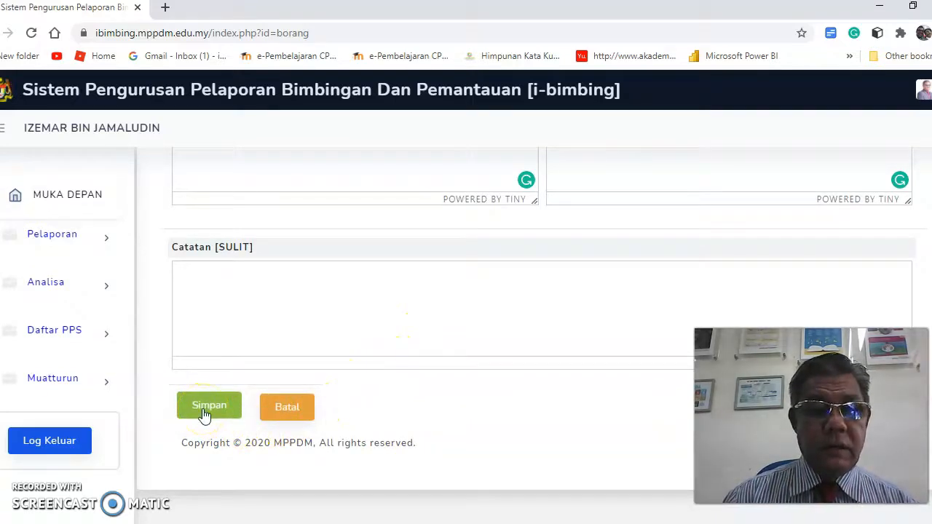
{"action": "left_click", "coordinate": [207, 408]}
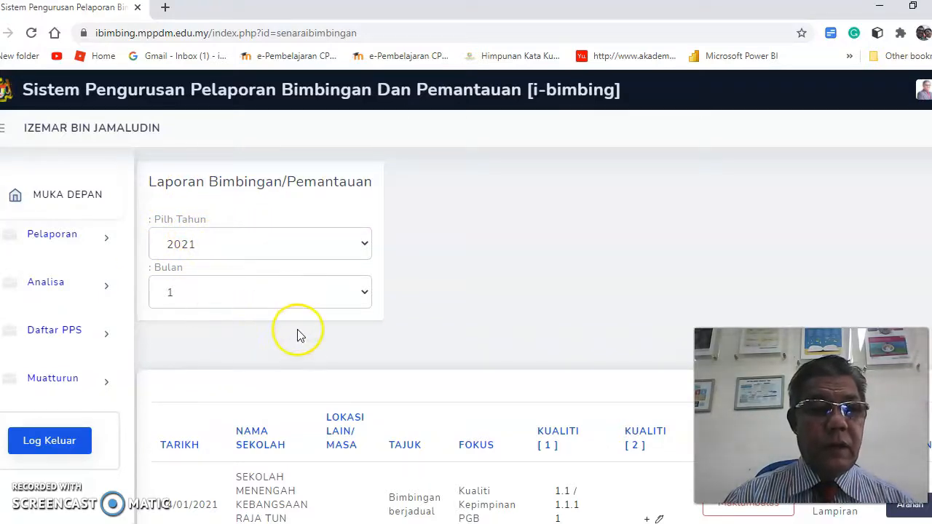
{"action": "scroll", "coordinate": [308, 347], "scroll_direction": "down", "scroll_amount": 3}
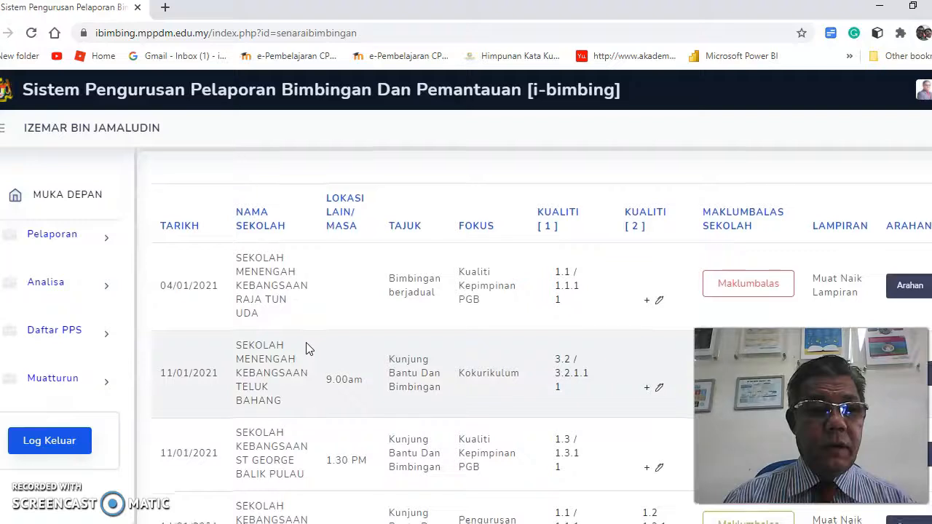
{"action": "scroll", "coordinate": [308, 349], "scroll_direction": "down", "scroll_amount": 1}
{"action": "left_click", "coordinate": [280, 246]}
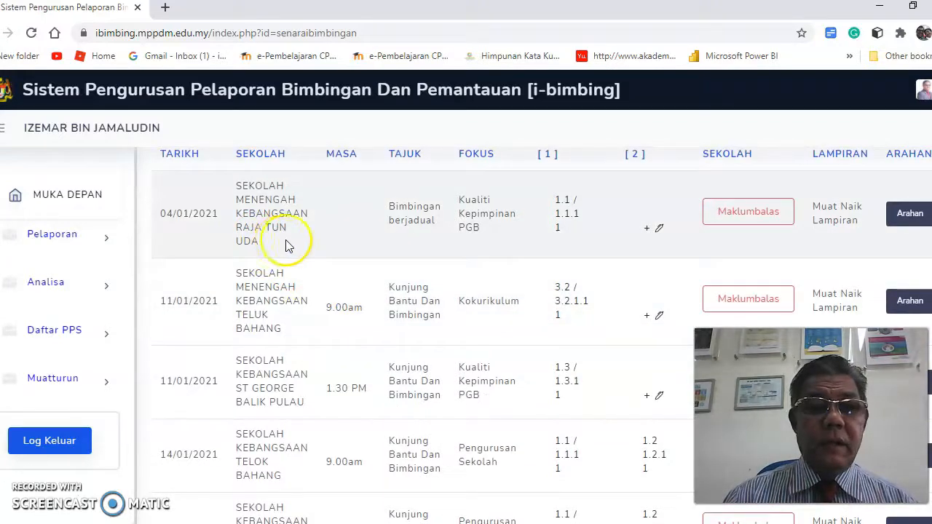
{"action": "scroll", "coordinate": [369, 218], "scroll_direction": "up", "scroll_amount": 1}
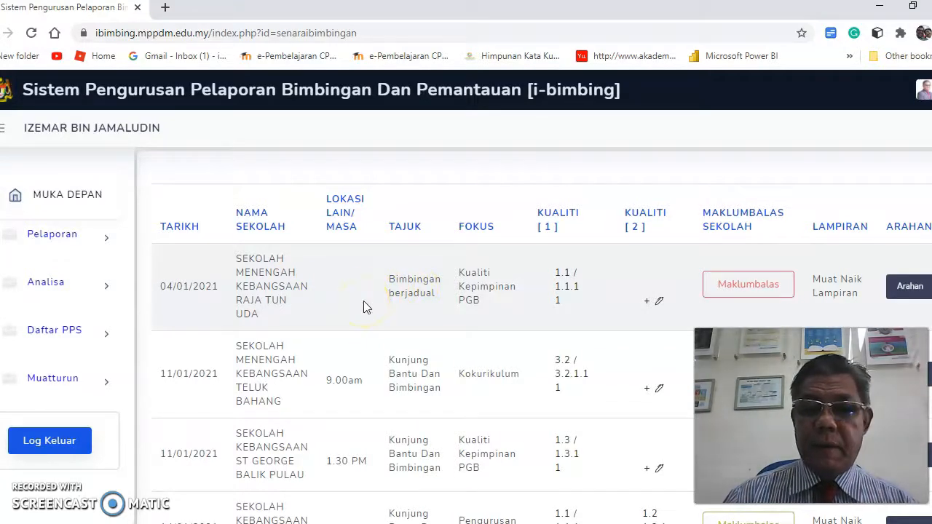
{"action": "scroll", "coordinate": [365, 307], "scroll_direction": "down", "scroll_amount": 1}
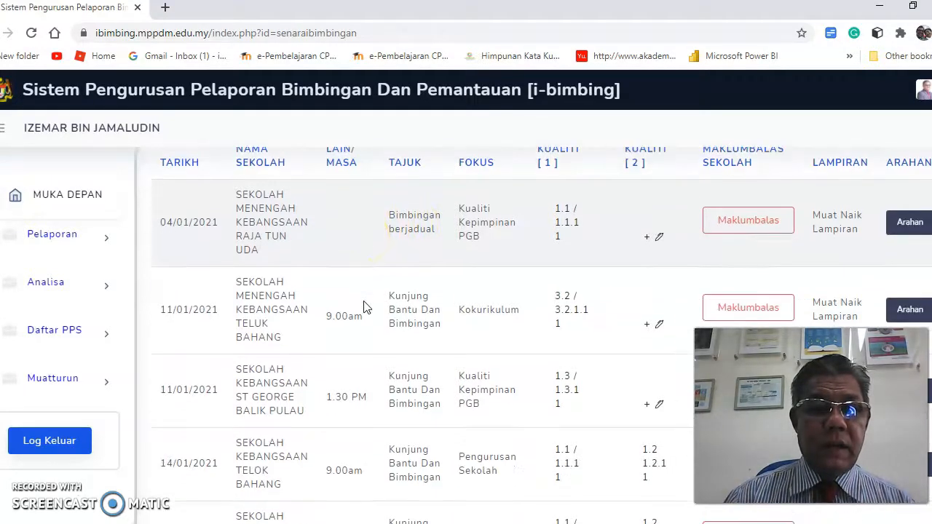
{"action": "scroll", "coordinate": [366, 307], "scroll_direction": "down", "scroll_amount": 1}
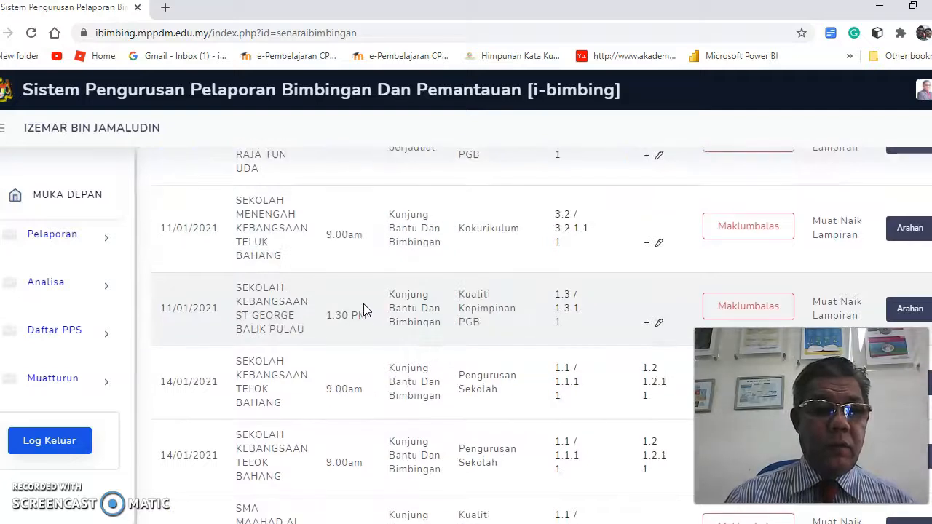
{"action": "scroll", "coordinate": [363, 304], "scroll_direction": "down", "scroll_amount": 2}
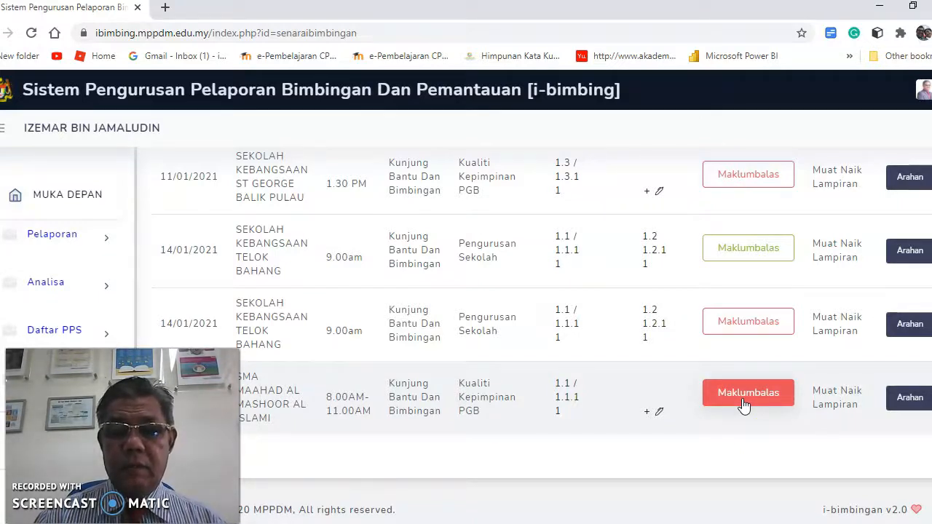
Open the Maklumbalas details for SMA MAAHAD AL MASHOOR AL ISLAMI and expand Maklumbalas Sekolah.
{"action": "left_click", "coordinate": [748, 407]}
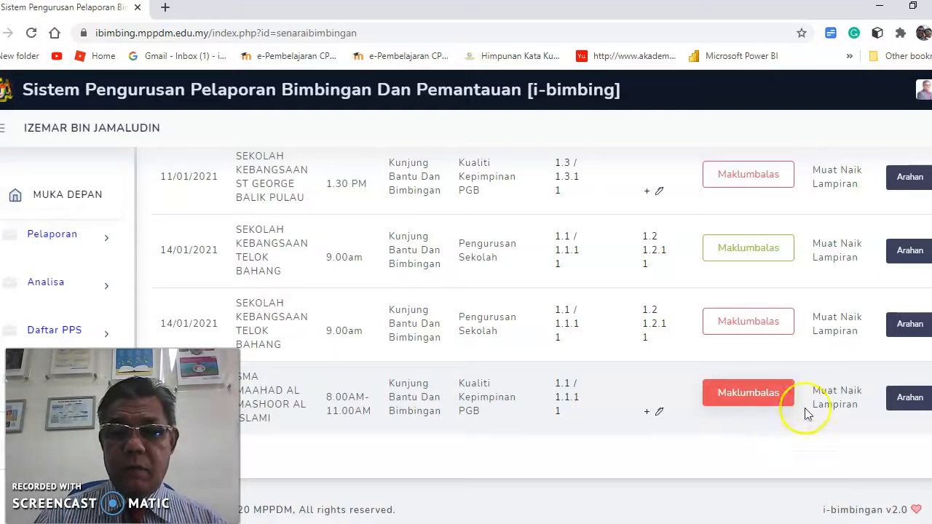
{"action": "left_click", "coordinate": [749, 399]}
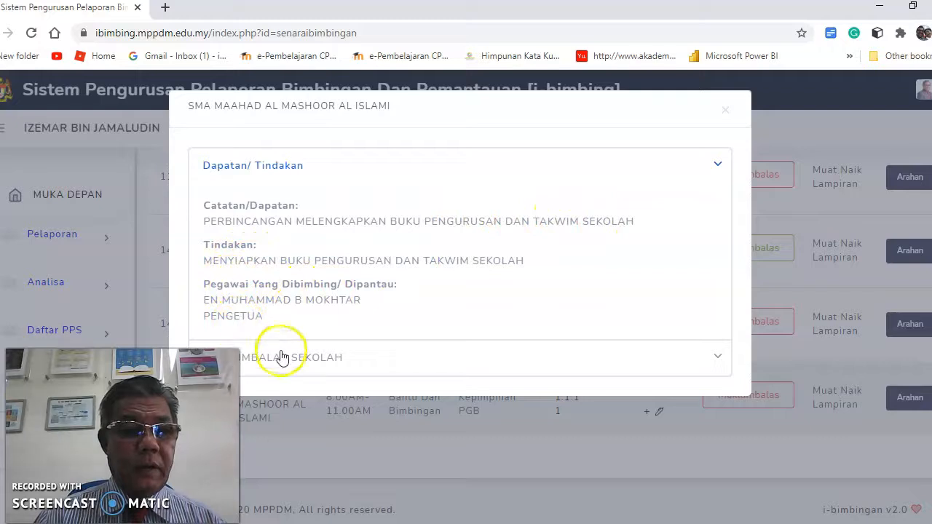
{"action": "left_click", "coordinate": [329, 367]}
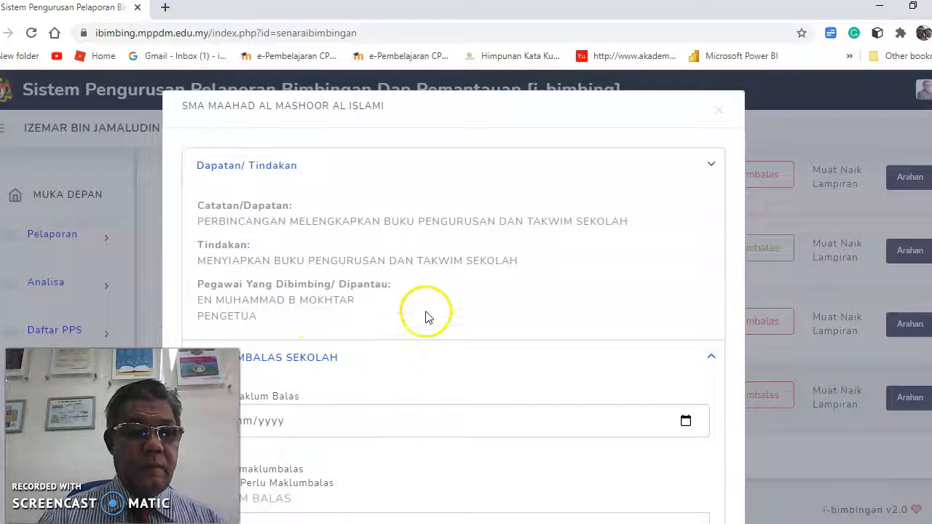
Choose Perlu maklumbalas and pick 18 January 2021 as the feedback date.
{"action": "scroll", "coordinate": [436, 320], "scroll_direction": "down", "scroll_amount": 2}
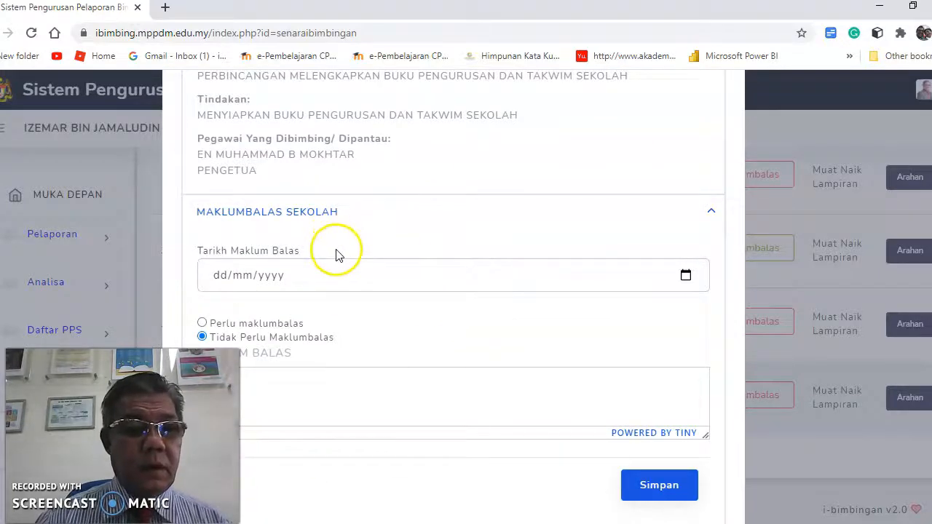
{"action": "scroll", "coordinate": [337, 254], "scroll_direction": "down", "scroll_amount": 1}
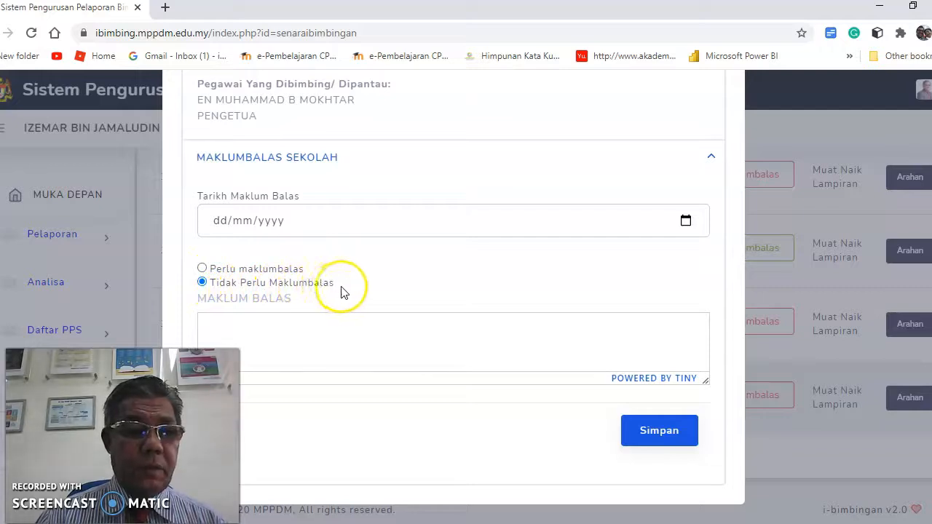
{"action": "left_click", "coordinate": [202, 269]}
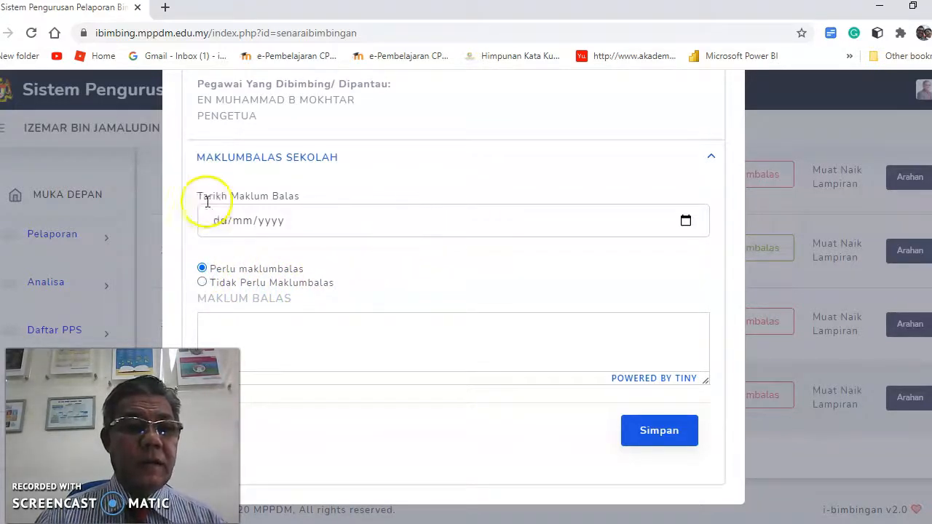
{"action": "left_click", "coordinate": [389, 223]}
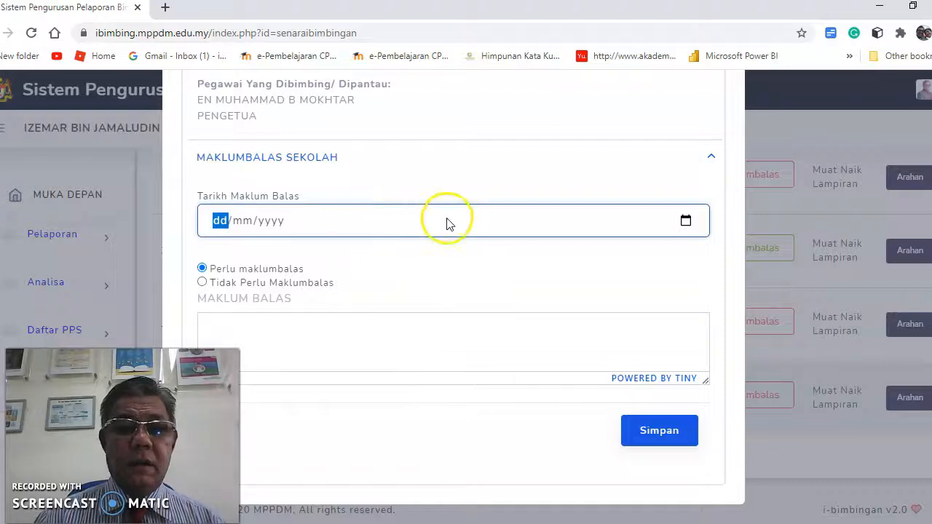
{"action": "left_click", "coordinate": [684, 221]}
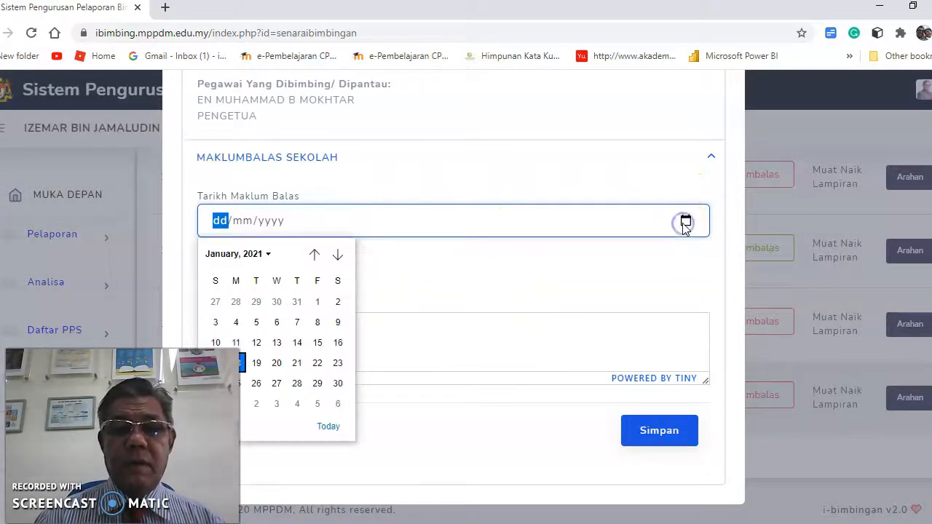
{"action": "left_click", "coordinate": [241, 363]}
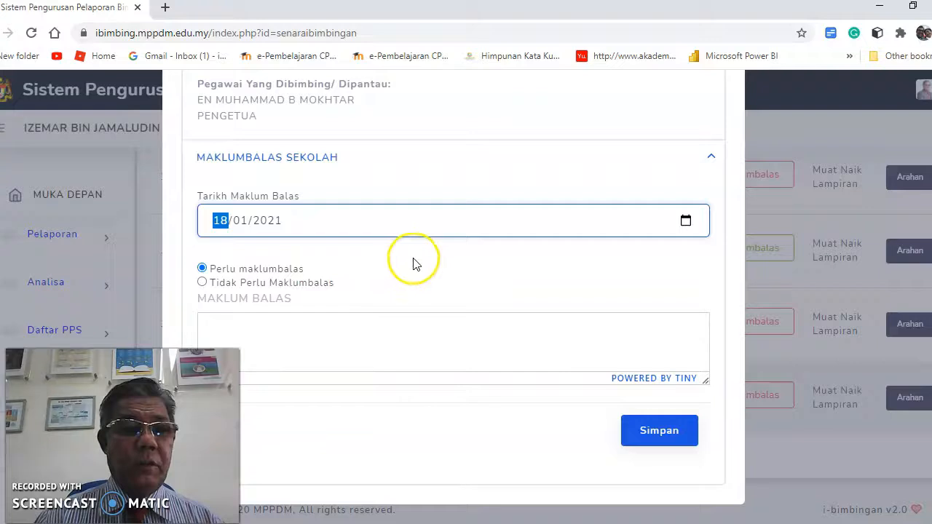
Enter 'BUKU PENGURUSAN DAN TAKWIM SEKOLAH TELAH LENGKAP' as the Maklum Balas response and save it.
{"action": "left_click", "coordinate": [298, 326]}
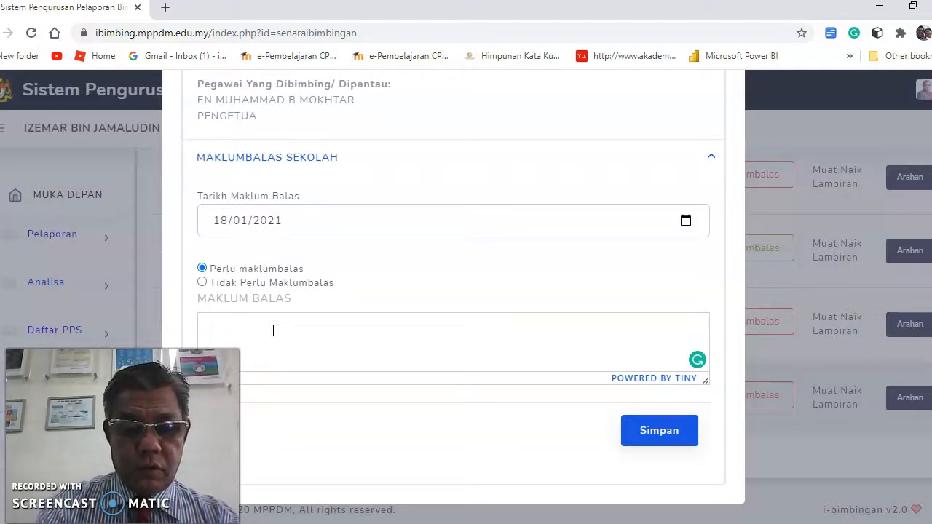
{"action": "type", "text": "BU"}
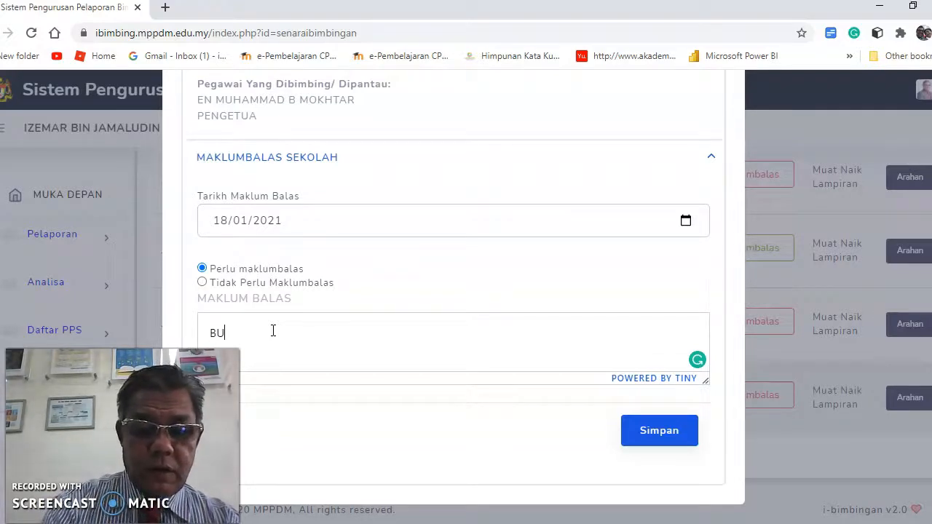
{"action": "type", "text": "KU PE"}
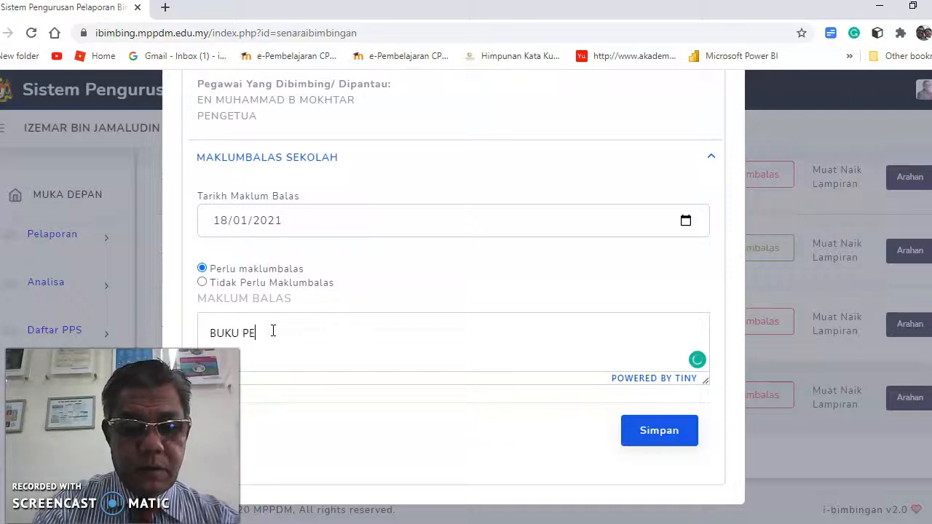
{"action": "type", "text": "NGURUSAN D"}
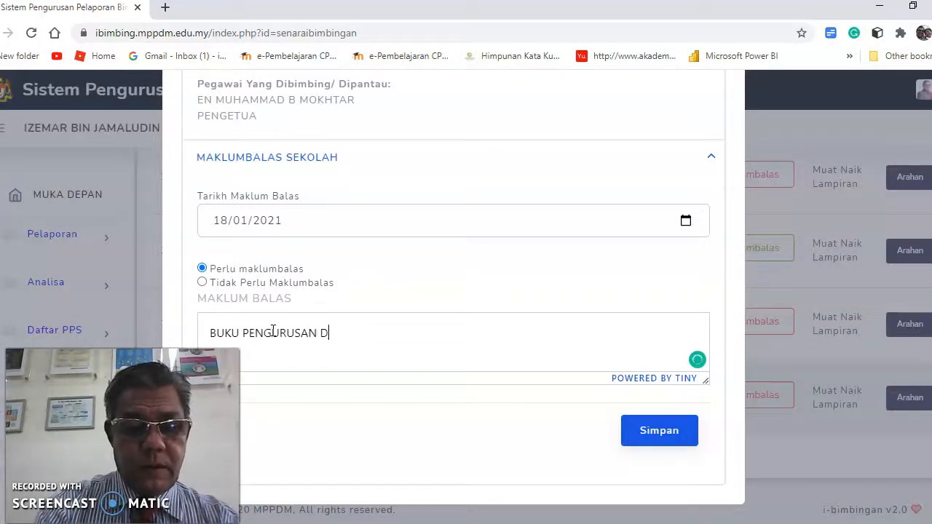
{"action": "type", "text": "AN TAK"}
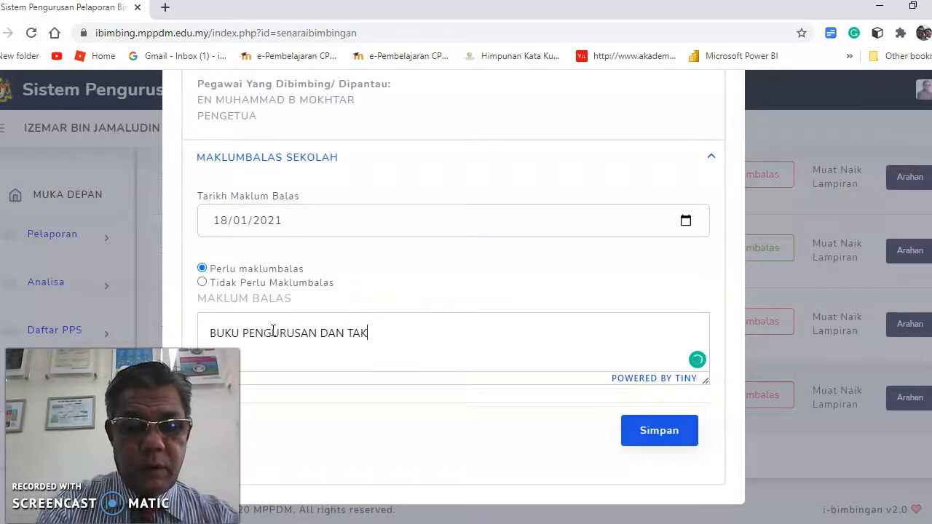
{"action": "type", "text": "WIM SEKOLAH "}
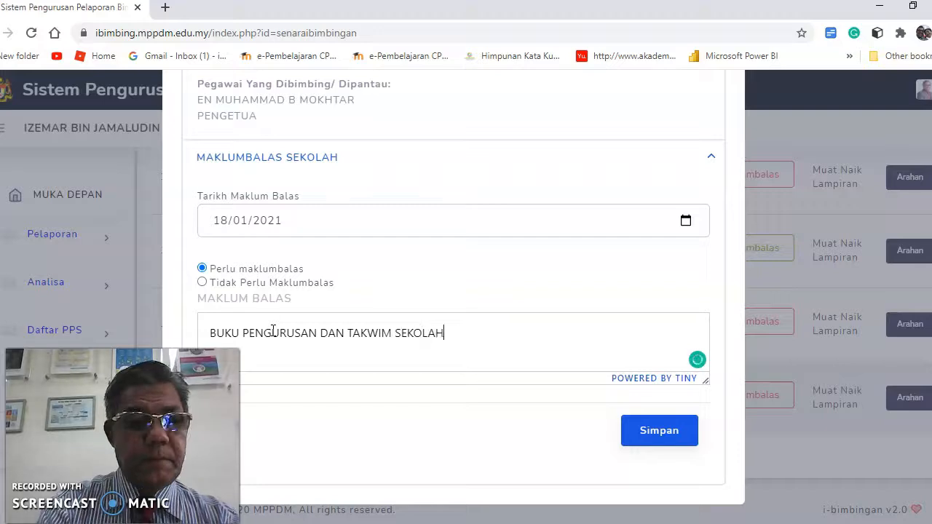
{"action": "type", "text": "TELAH"}
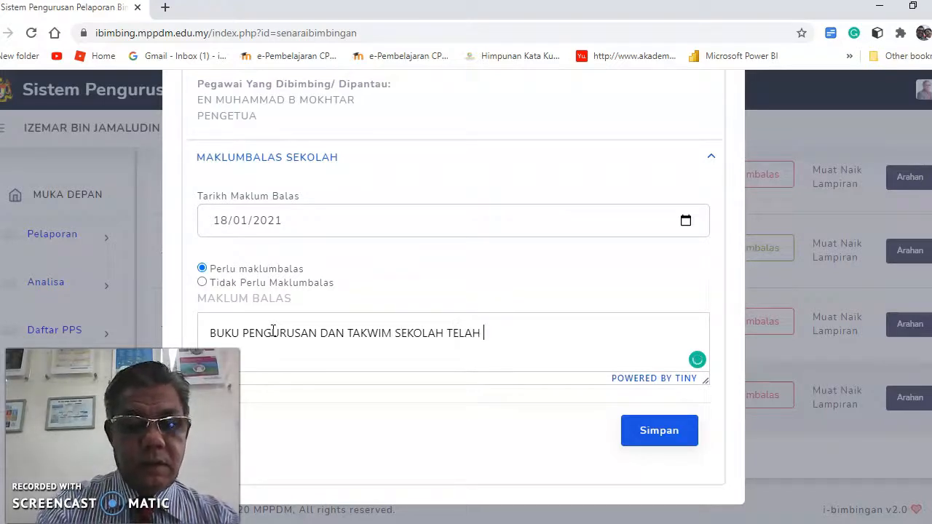
{"action": "type", "text": " LENGKAP"}
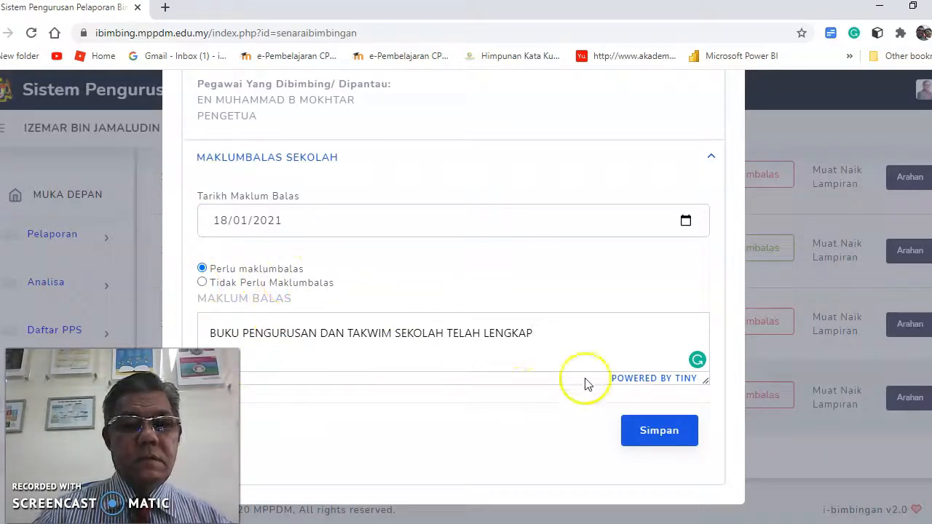
{"action": "left_click", "coordinate": [655, 425]}
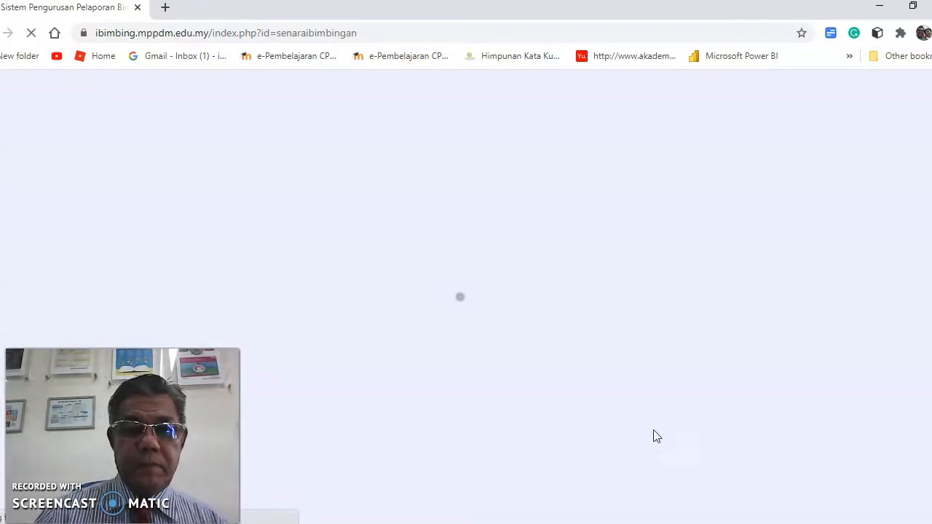
Open the Muat Naik Lampiran page for the SMA MAAHAD AL MASHOOR AL ISLAMI report.
{"action": "scroll", "coordinate": [609, 380], "scroll_direction": "down", "scroll_amount": 4}
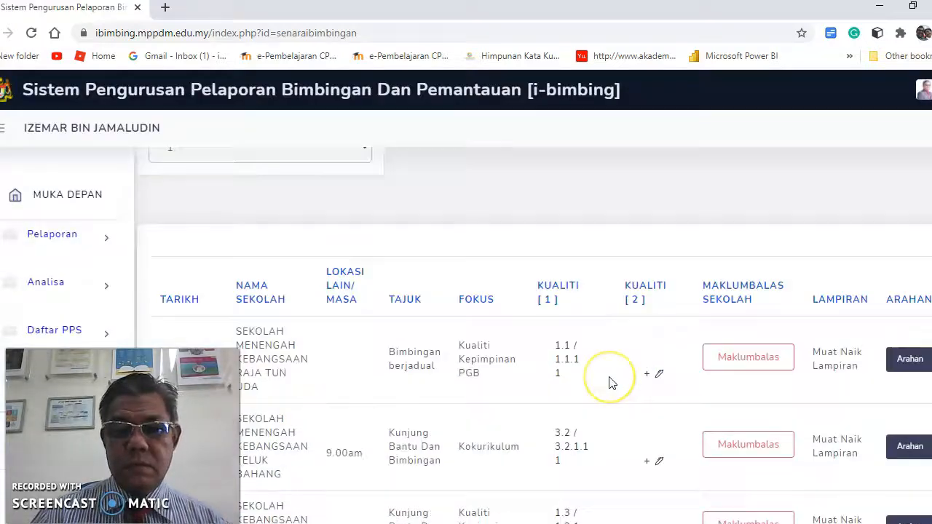
{"action": "scroll", "coordinate": [611, 383], "scroll_direction": "down", "scroll_amount": 3}
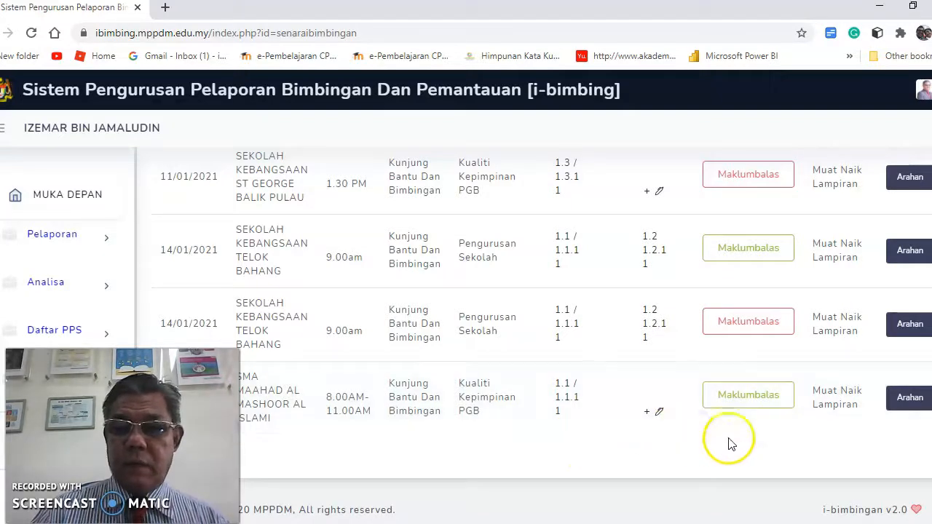
{"action": "left_click", "coordinate": [834, 404]}
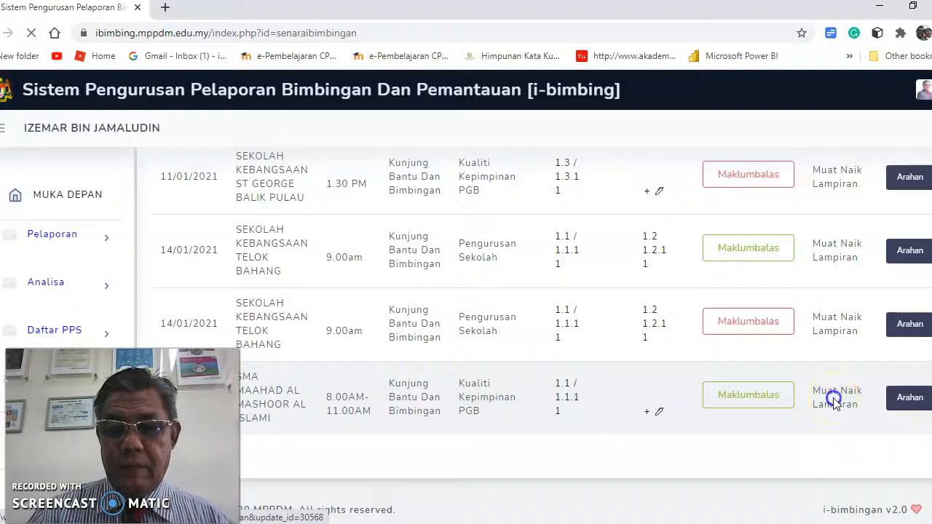